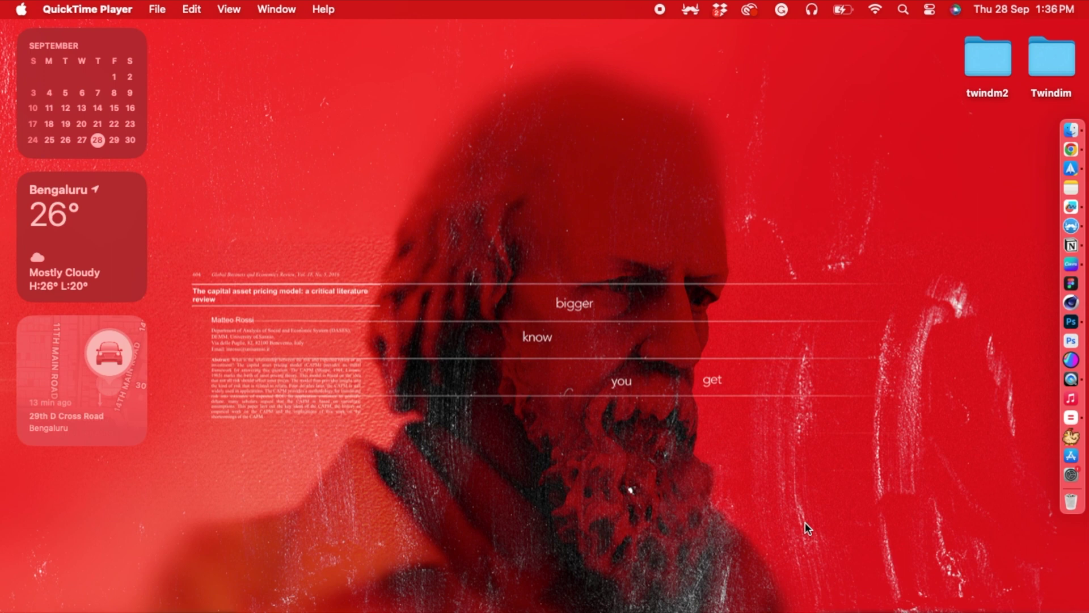
- Open packagesample in Photoshop and save a local copy as 'packagesample copy.jpg' on the desktop
left_click(1070, 321)
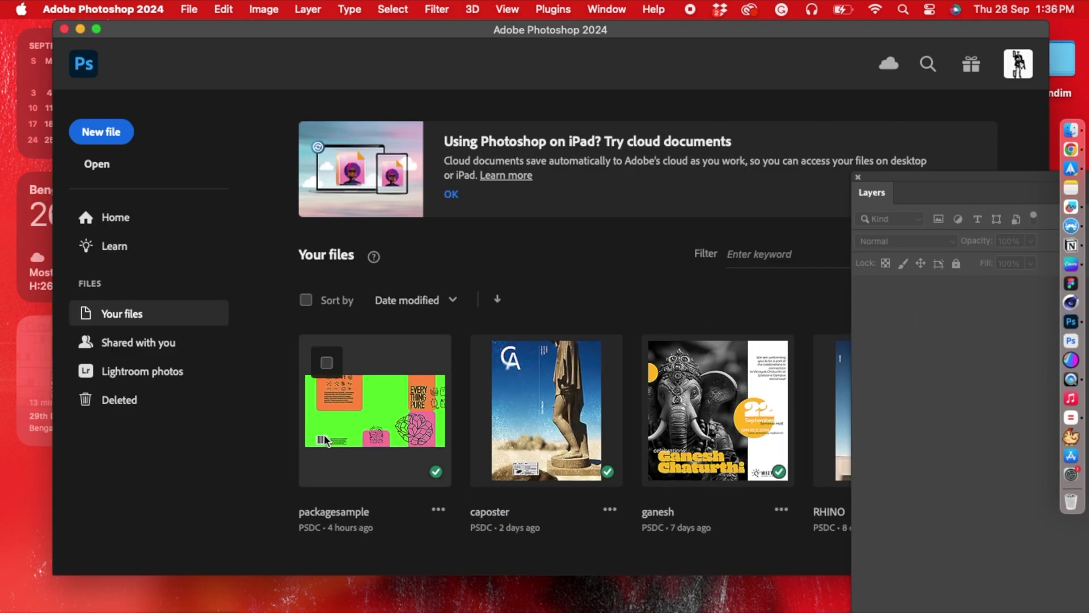
left_click(332, 441)
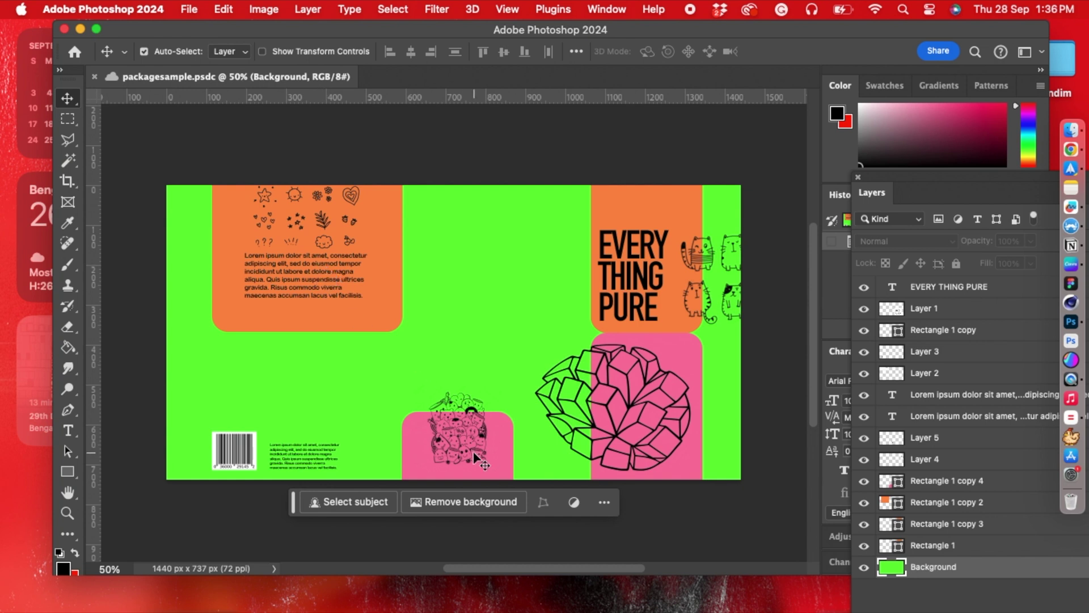
left_click(196, 8)
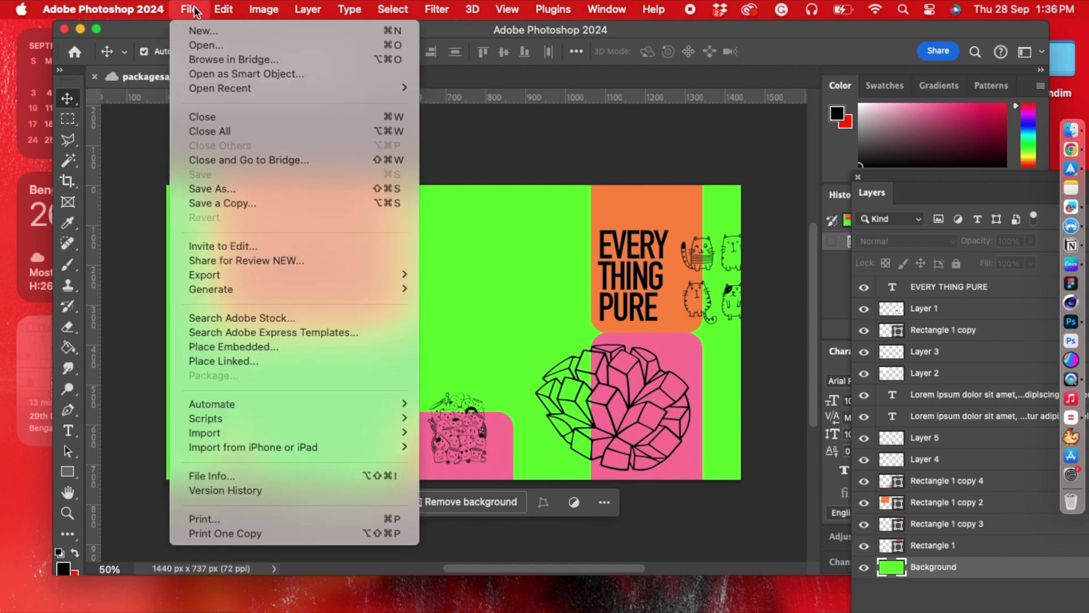
left_click(219, 205)
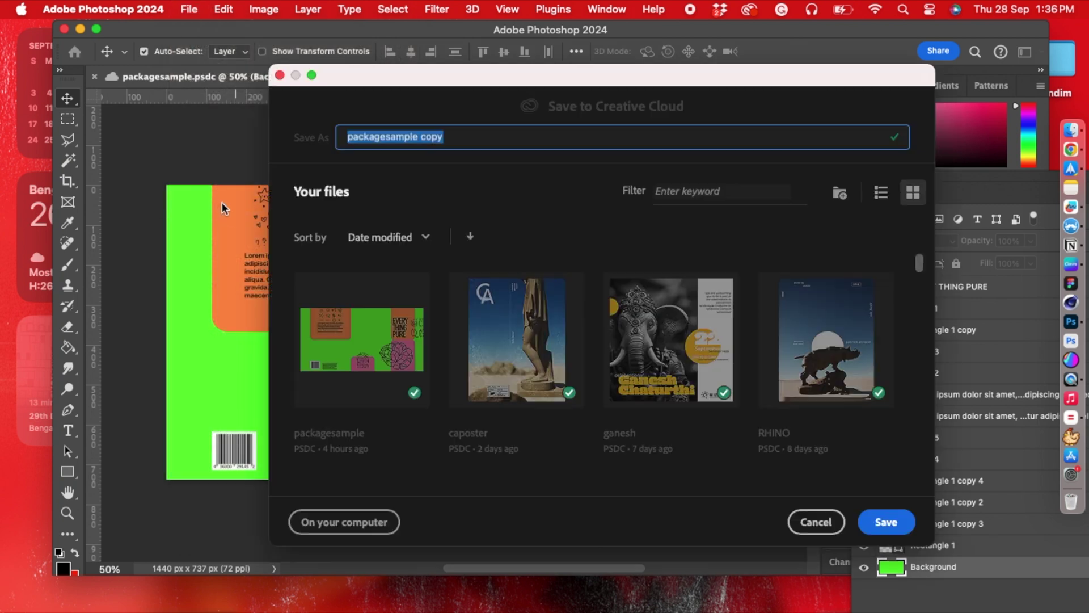
left_click(369, 520)
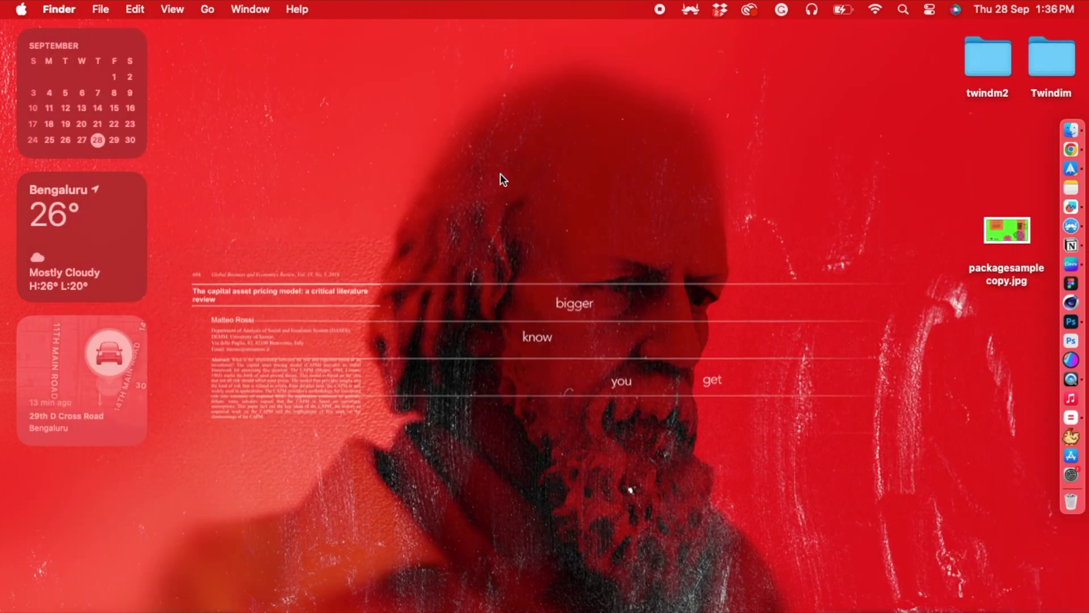
- Launch Adobe Dimension and bring up New Document settings for a 1,026 × 1,920 px, 72 ppi canvas
left_click(904, 10)
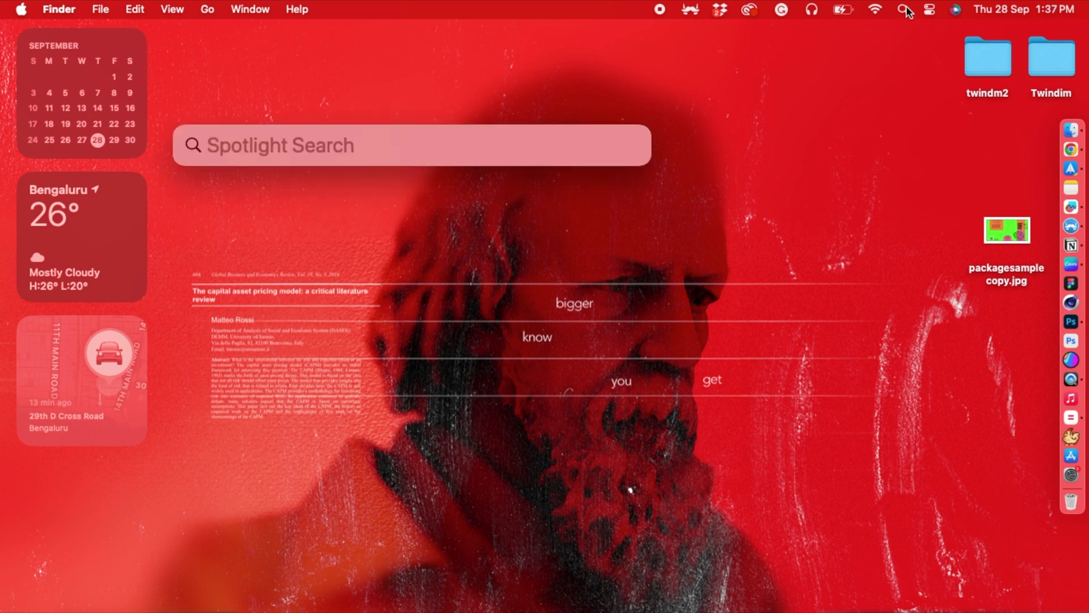
type("ad")
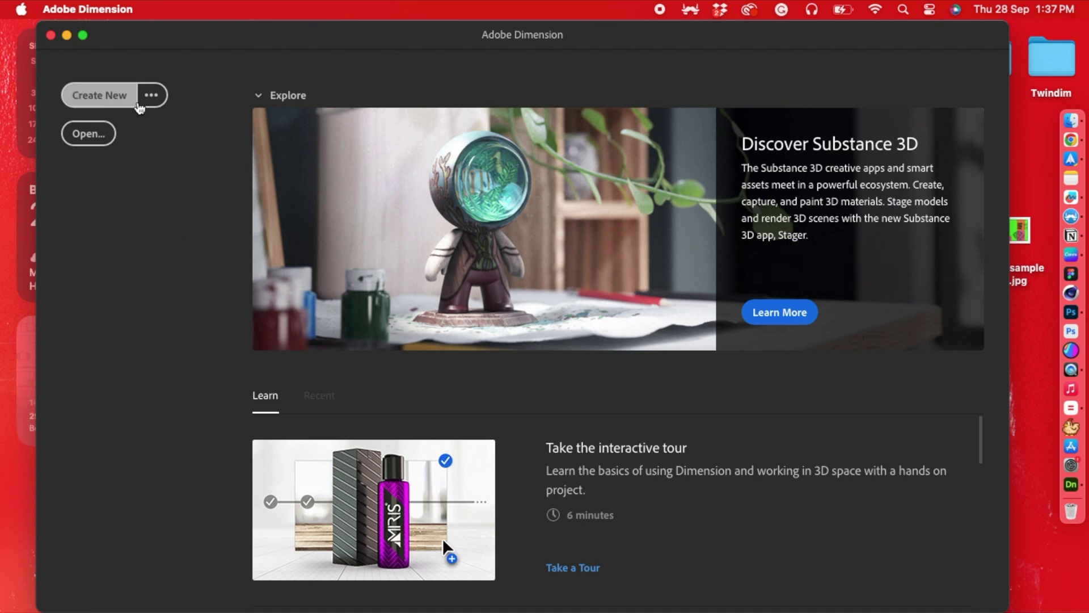
left_click(146, 101)
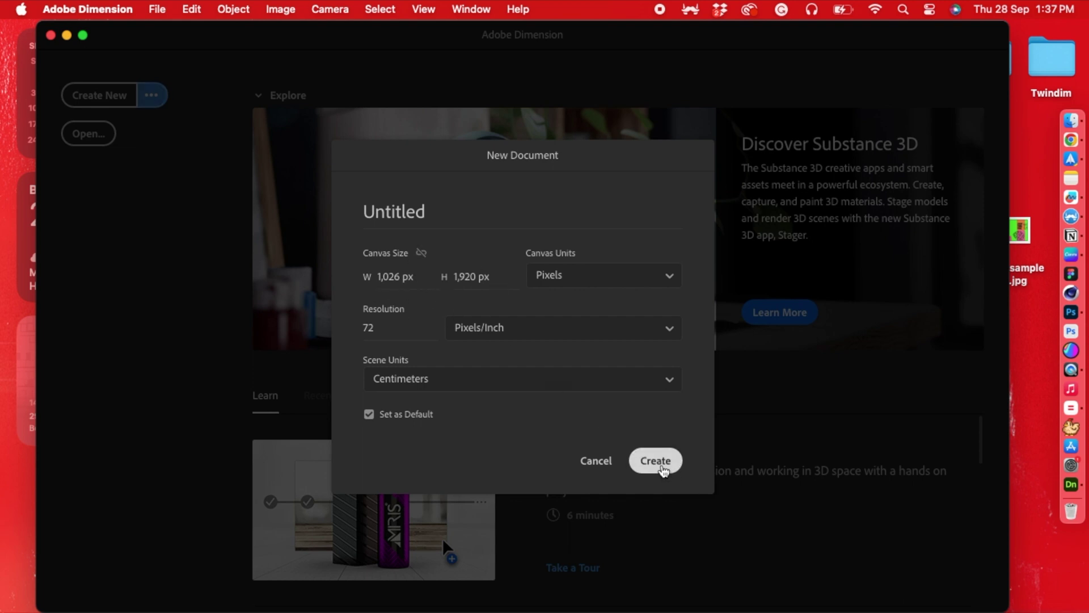
- Create the portrait document and add a scaled-up Beverage Can model to the scene
left_click(659, 460)
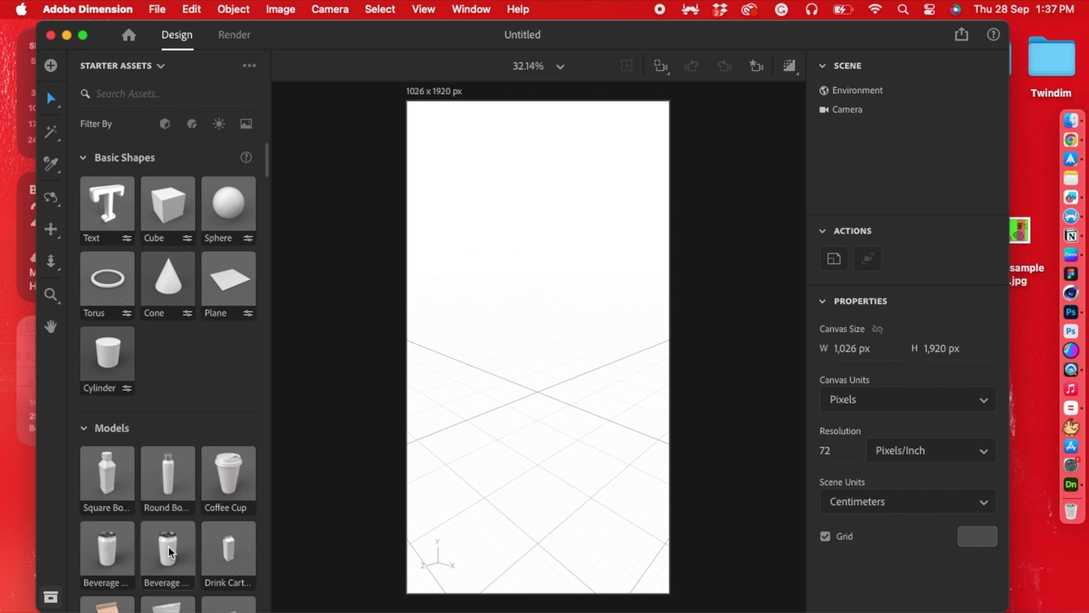
left_click_drag(170, 551, 459, 328)
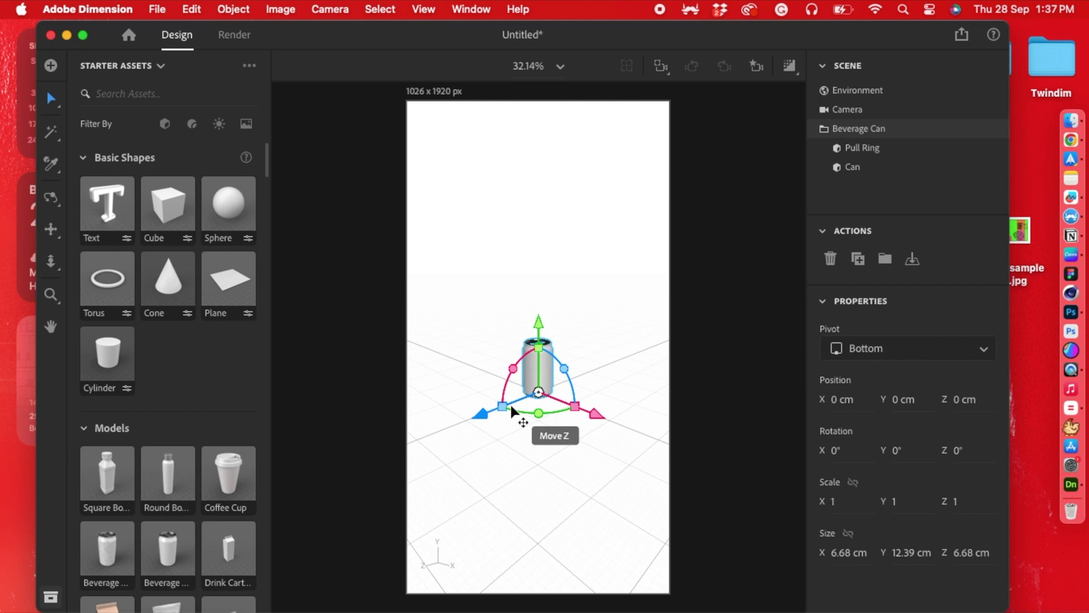
left_click_drag(502, 406, 491, 570)
- Wrap packagesample copy.jpg around the can as a decal, enlarged and repositioned on its surface
left_click_drag(1019, 230, 573, 271)
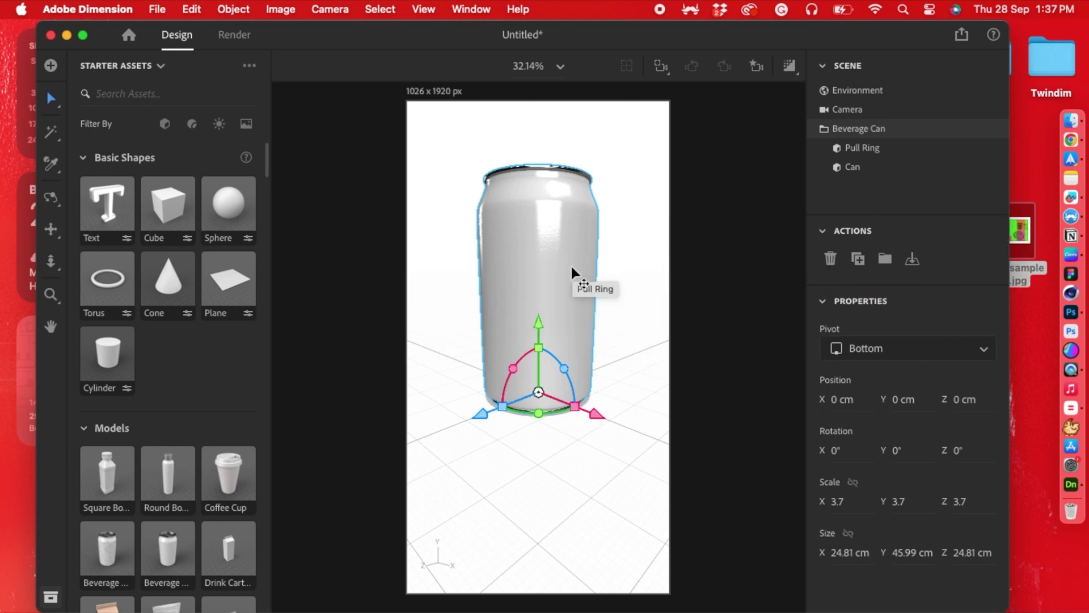
left_click_drag(571, 345, 488, 545)
left_click_drag(542, 224, 513, 259)
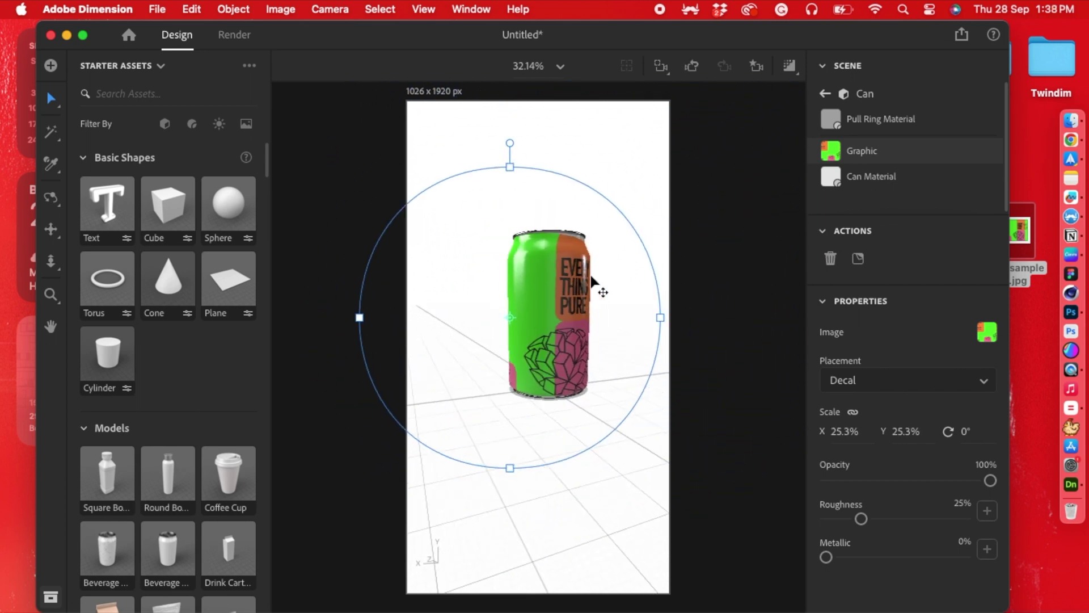
left_click(688, 140)
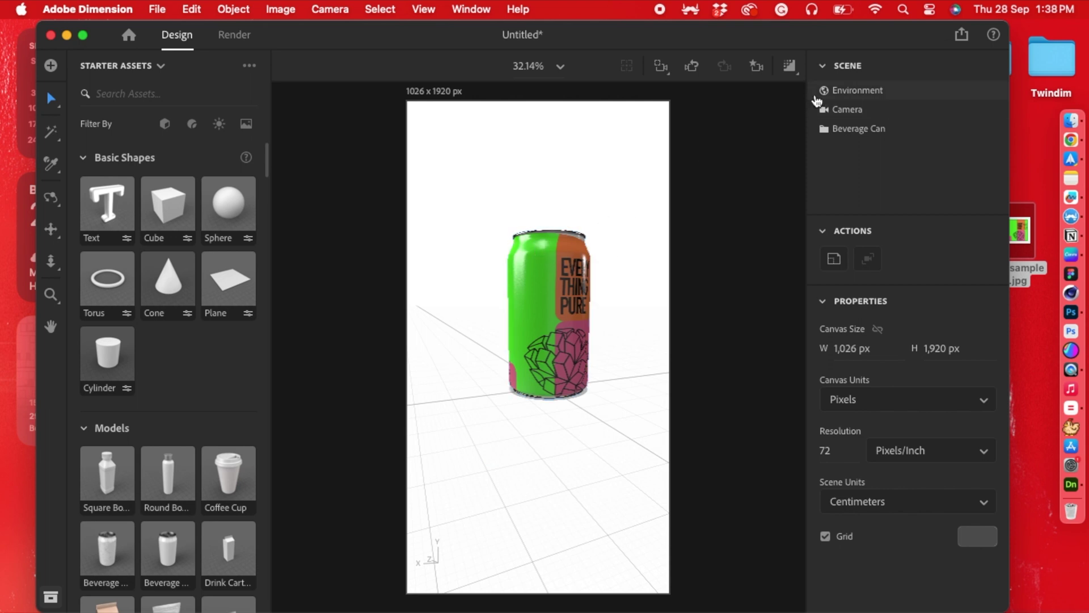
- Export the selected Beverage Can in GLB format as Untitled.glb to the desktop
left_click(847, 129)
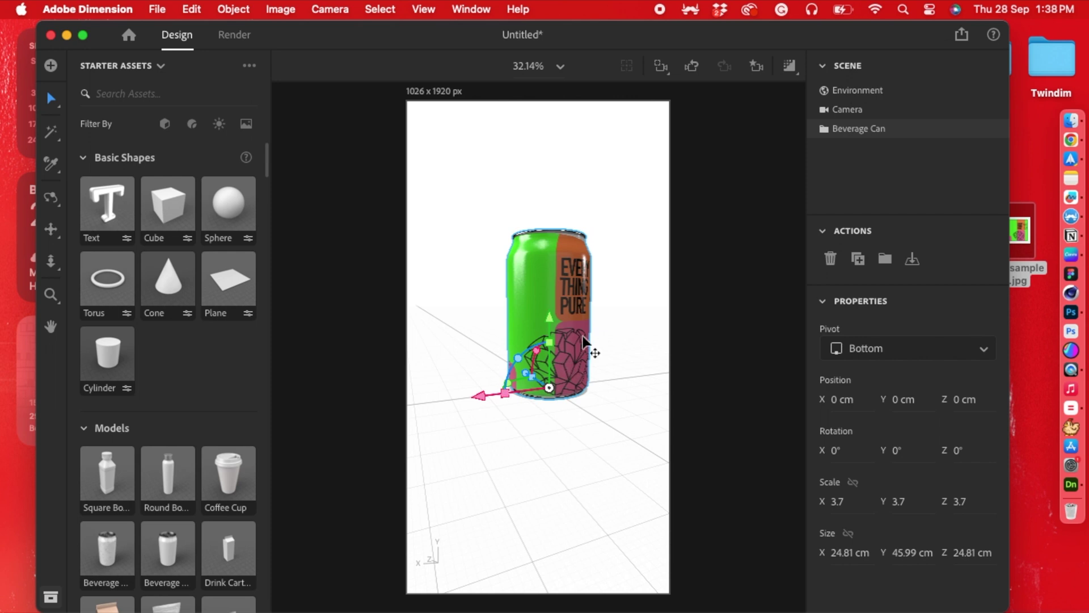
left_click(960, 35)
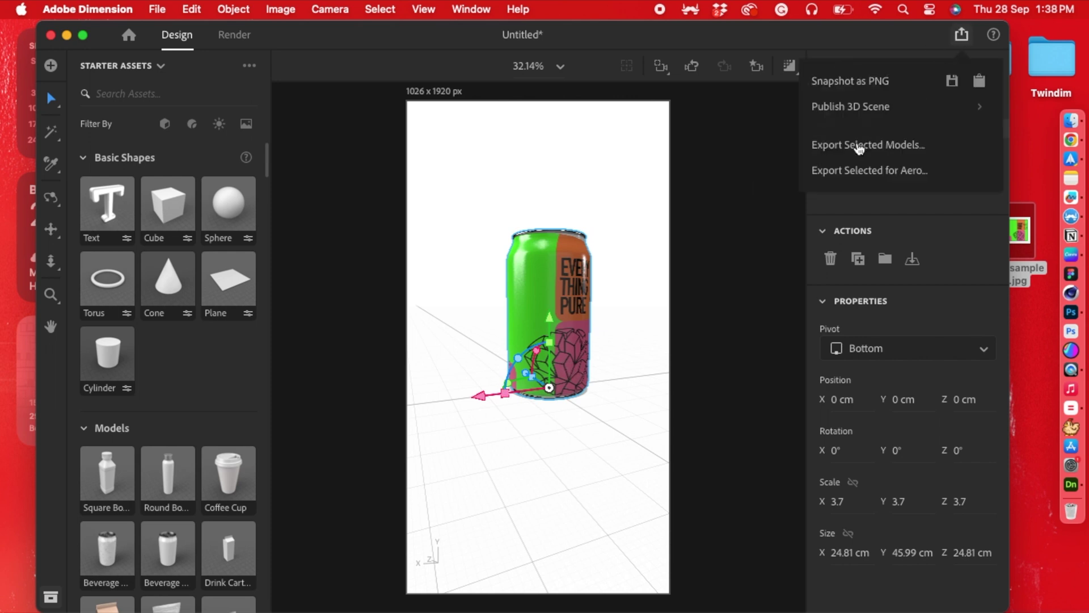
left_click(852, 146)
left_click(474, 250)
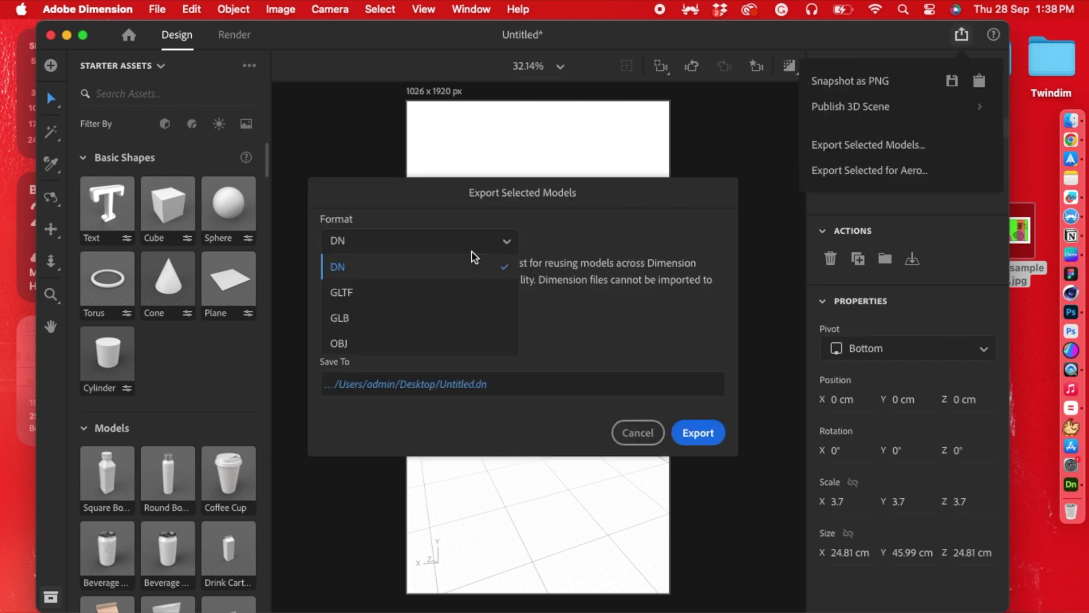
left_click(348, 316)
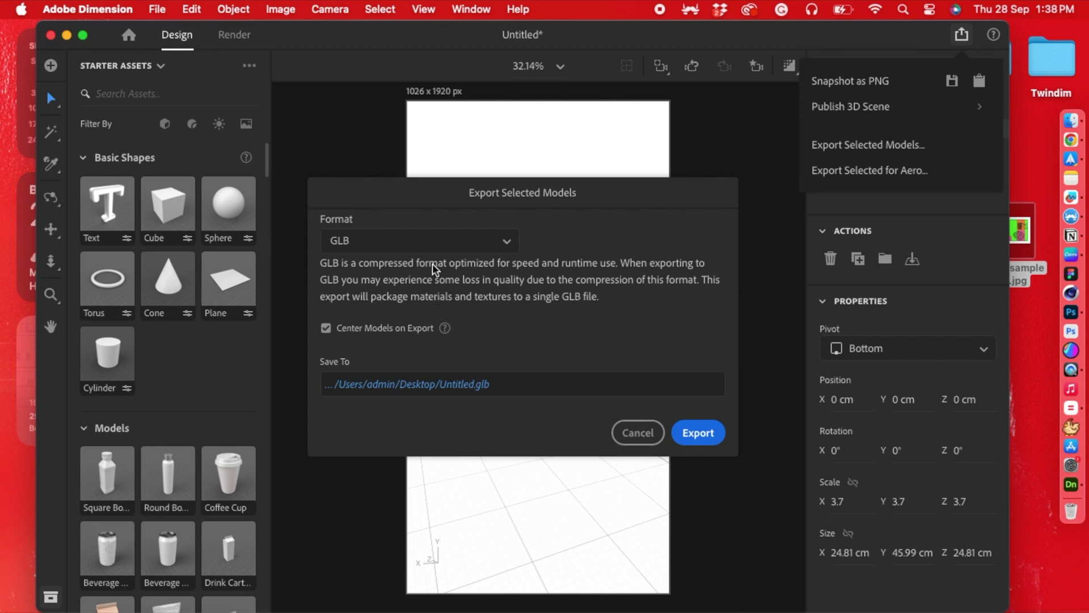
left_click(708, 433)
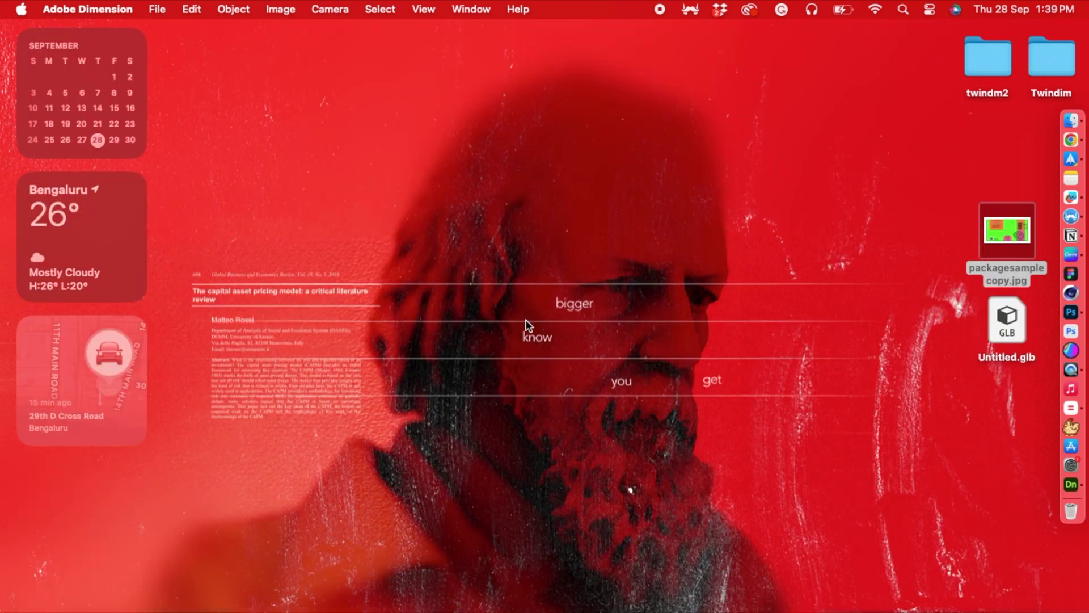
- Go from the Unreal Engine site via Products to the Twinmotion page, browse it, then close Chrome
left_click(525, 323)
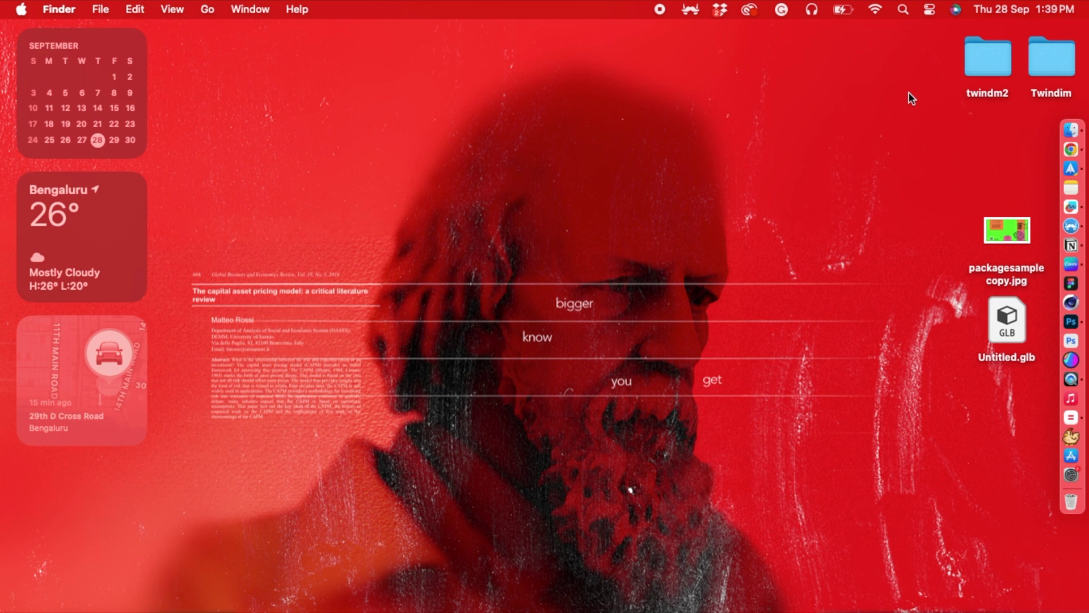
left_click(903, 9)
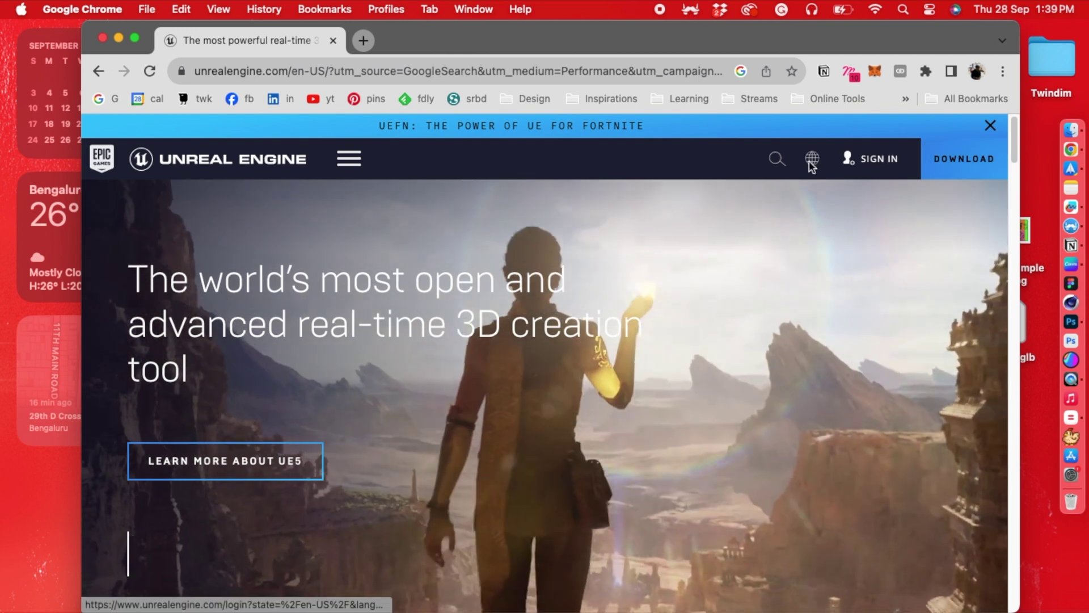
left_click(343, 154)
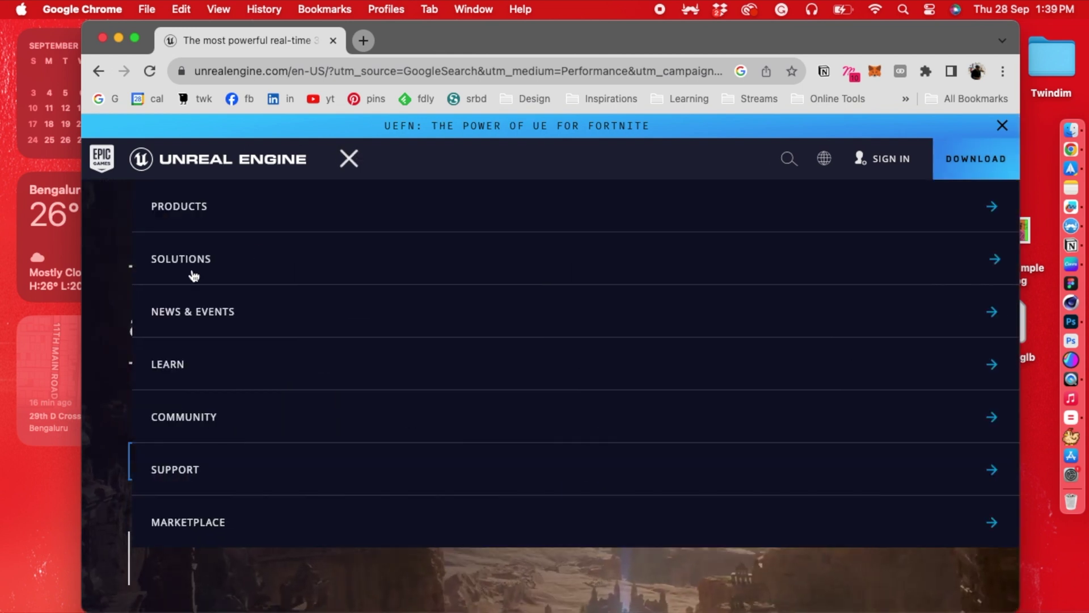
left_click(178, 210)
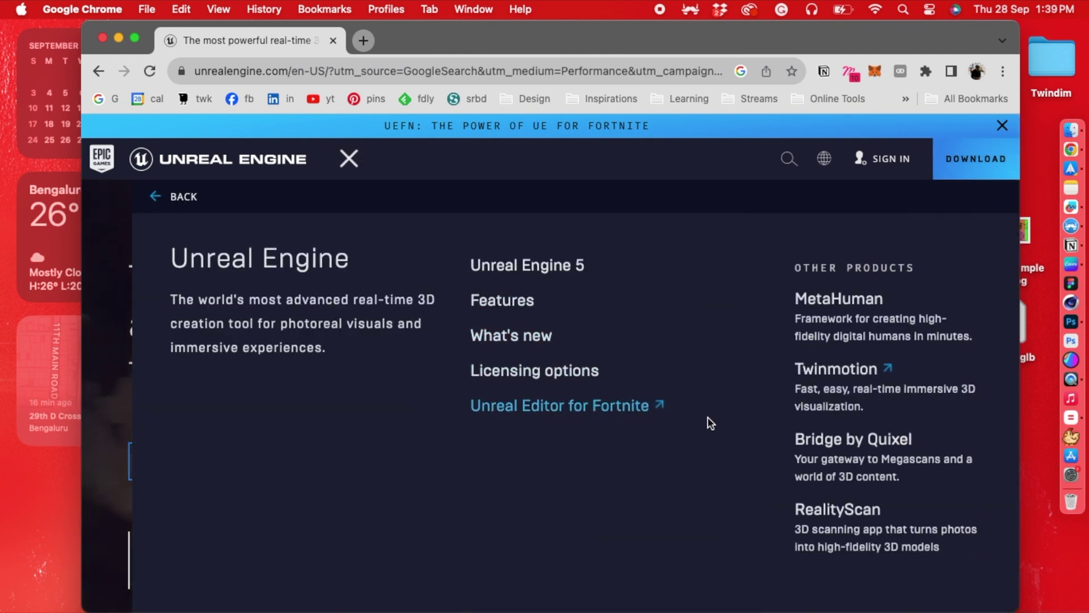
left_click(839, 368)
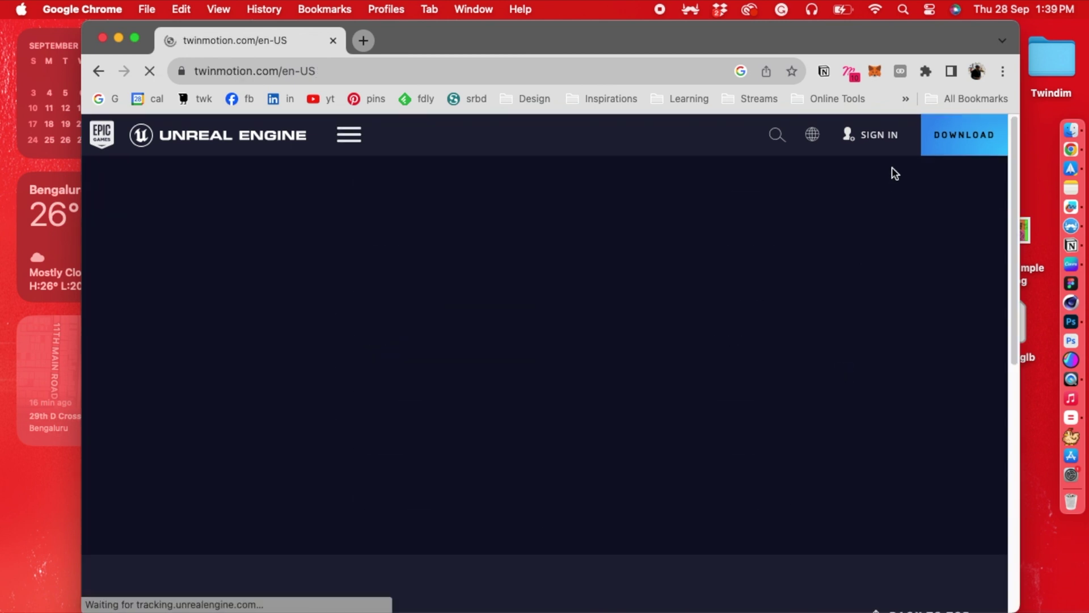
scroll(546, 472, "down", 5)
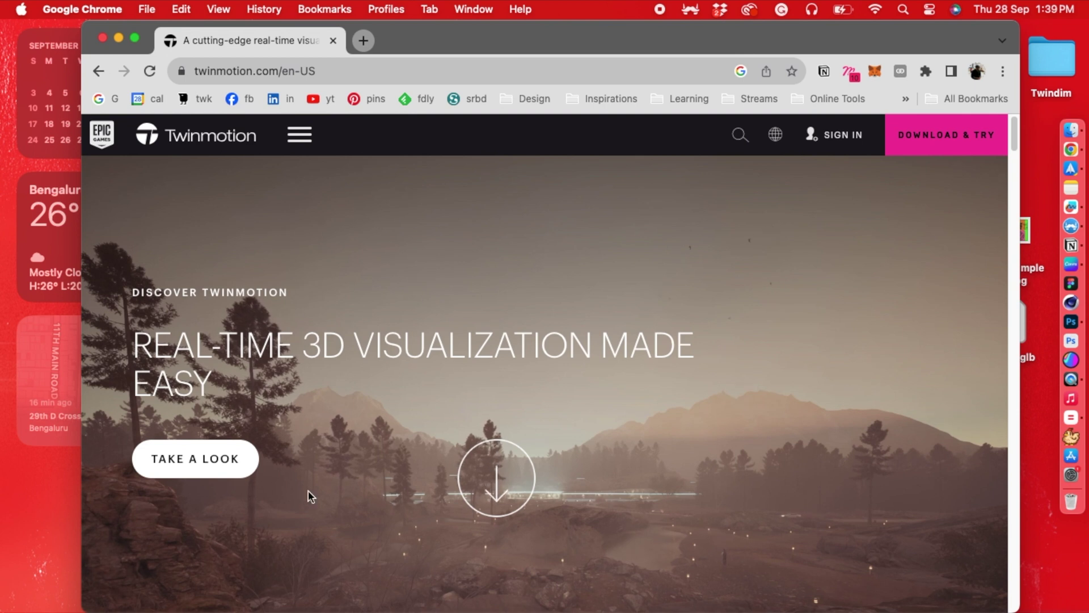
left_click(101, 36)
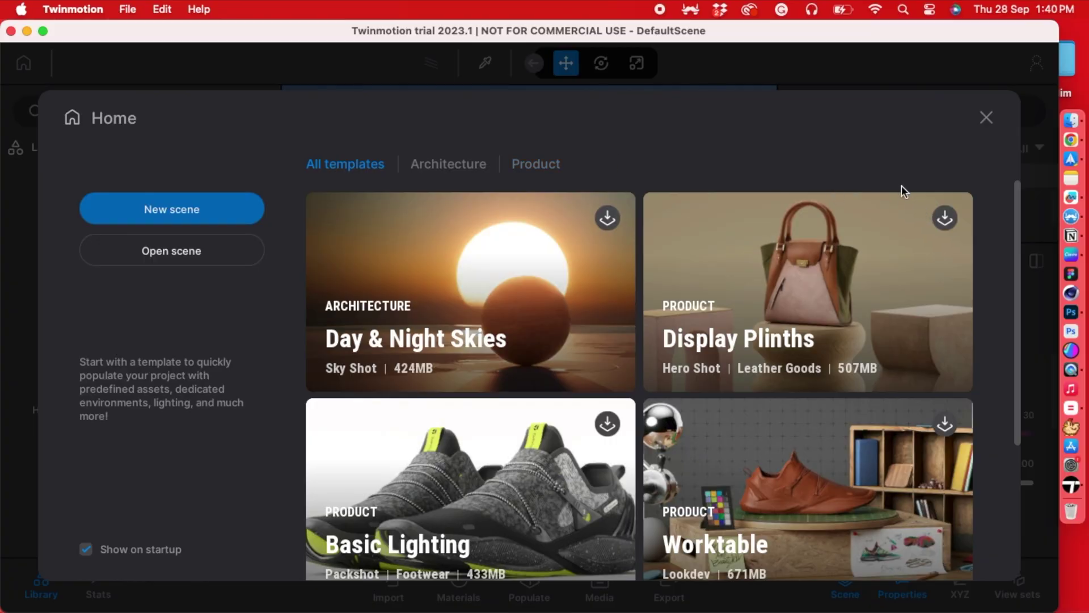
- Close the template chooser to reach the default sphere-and-base scene, enlarging and collapsing the scene graph
left_click(986, 118)
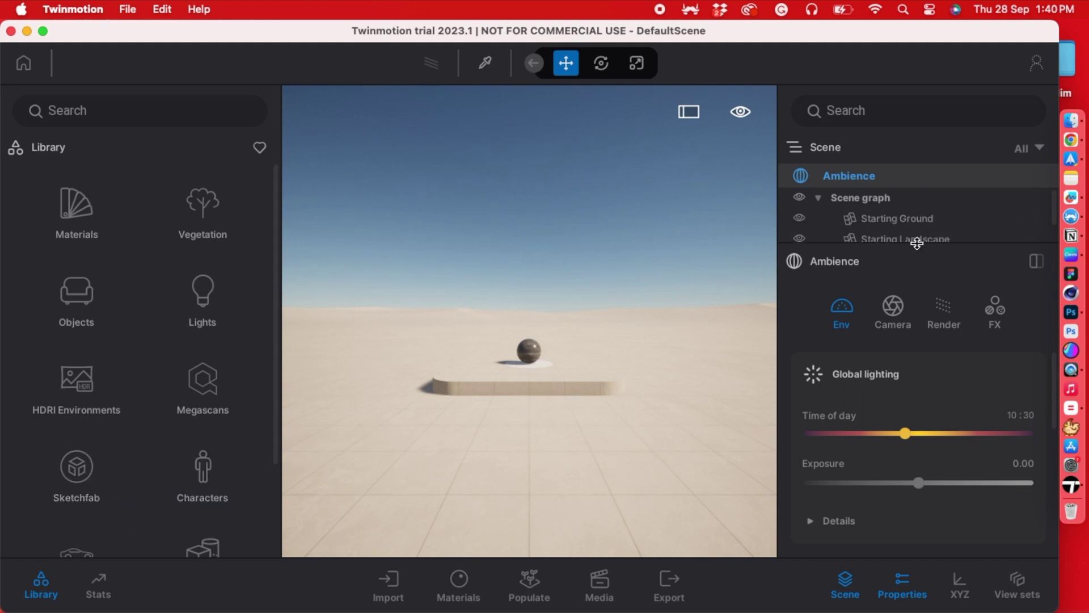
left_click_drag(912, 244, 911, 288)
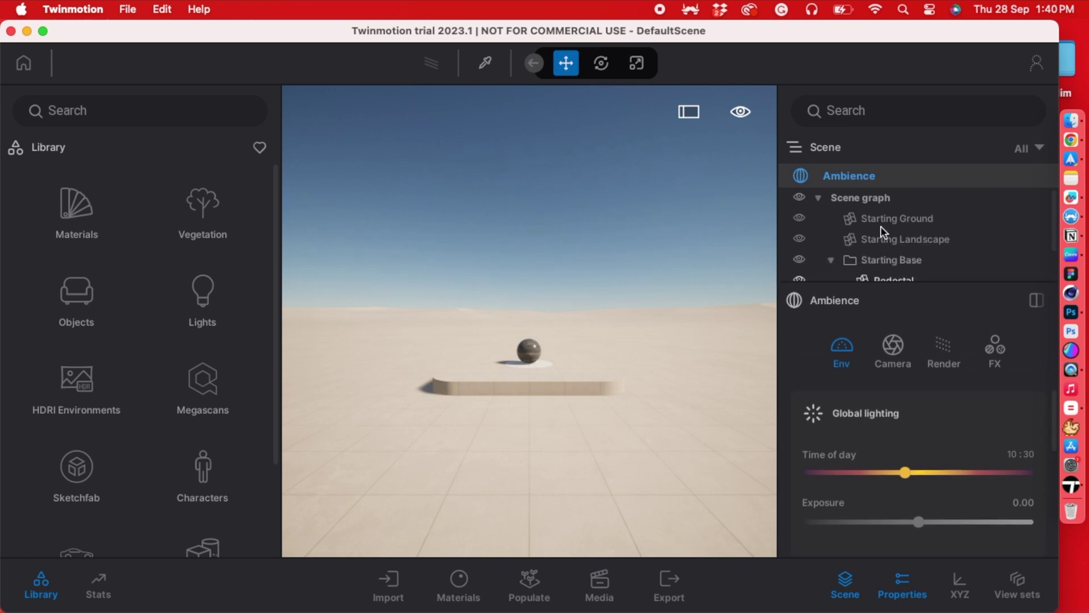
left_click(819, 200)
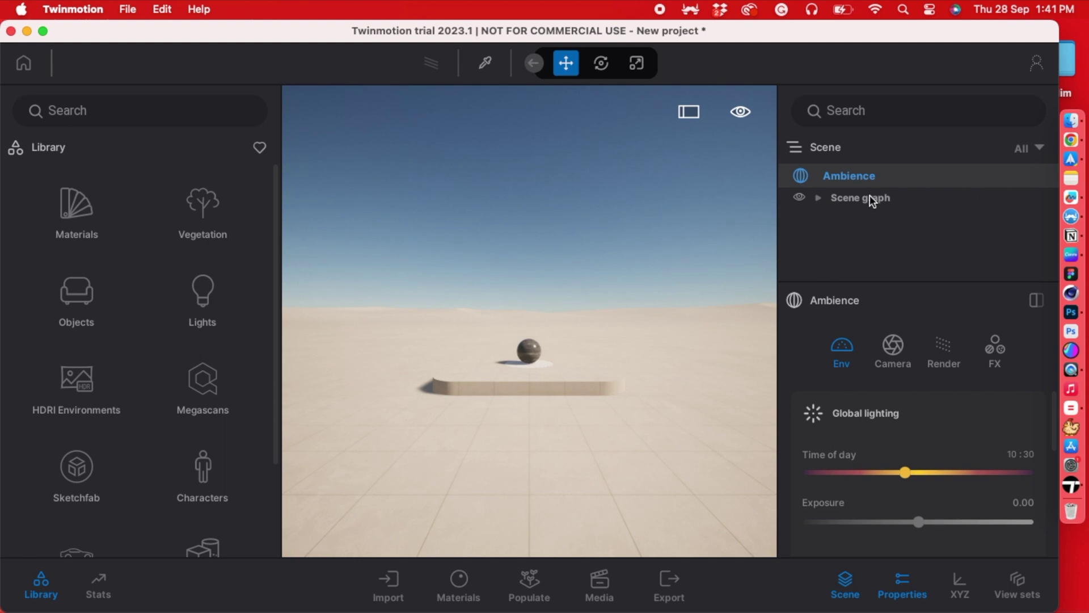
- Hide the Starting Base sphere and plinth in the scene graph
left_click(818, 200)
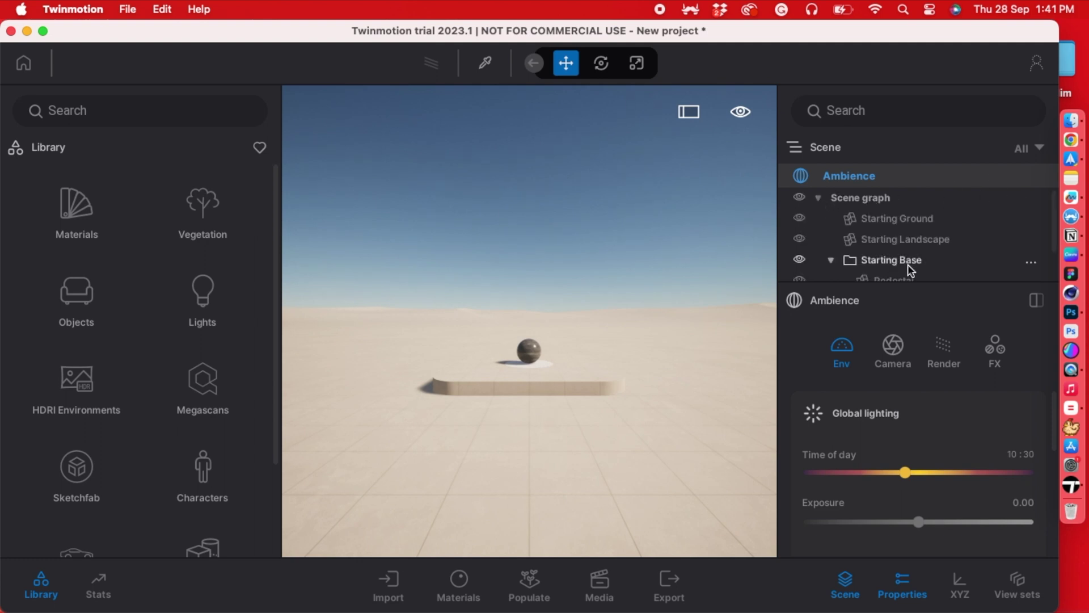
scroll(907, 264, "down", 2)
left_click(830, 218)
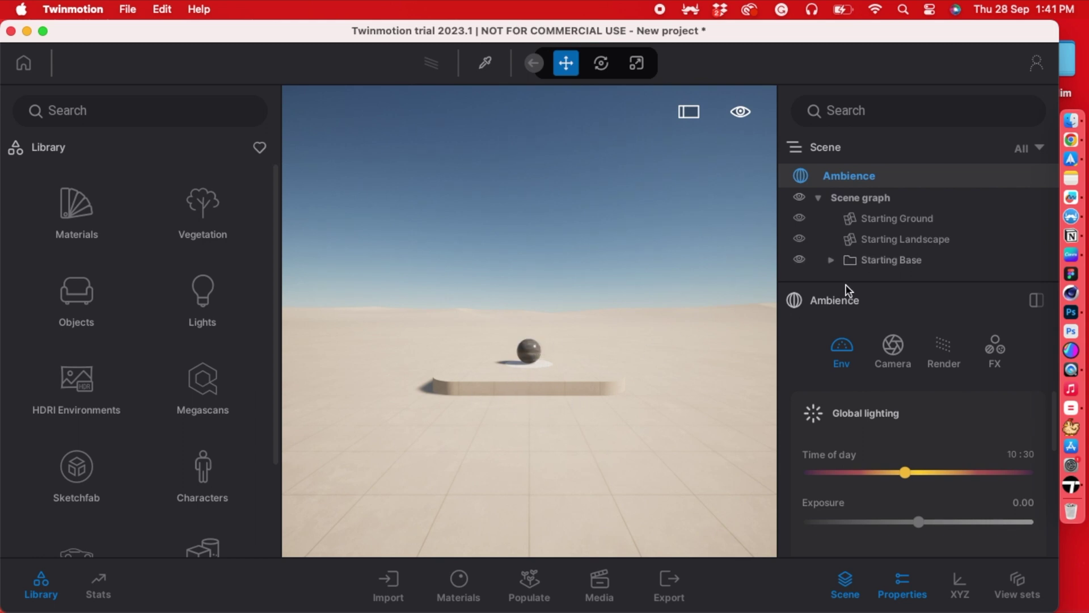
left_click(801, 261)
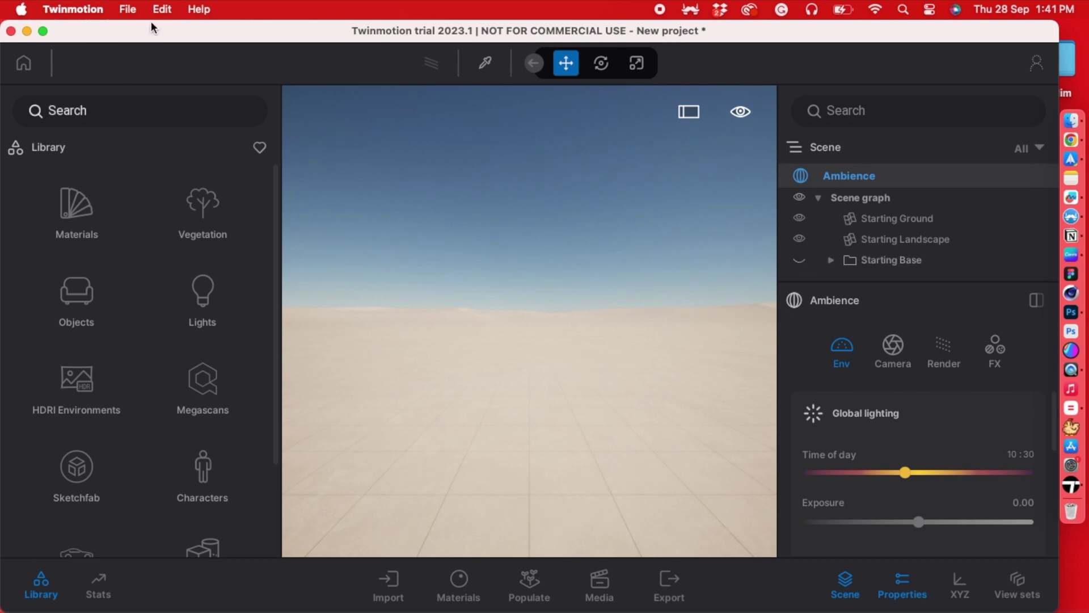
- Choose Untitled.glb from the Twindim folder for import via File > Import
left_click(128, 9)
left_click(136, 173)
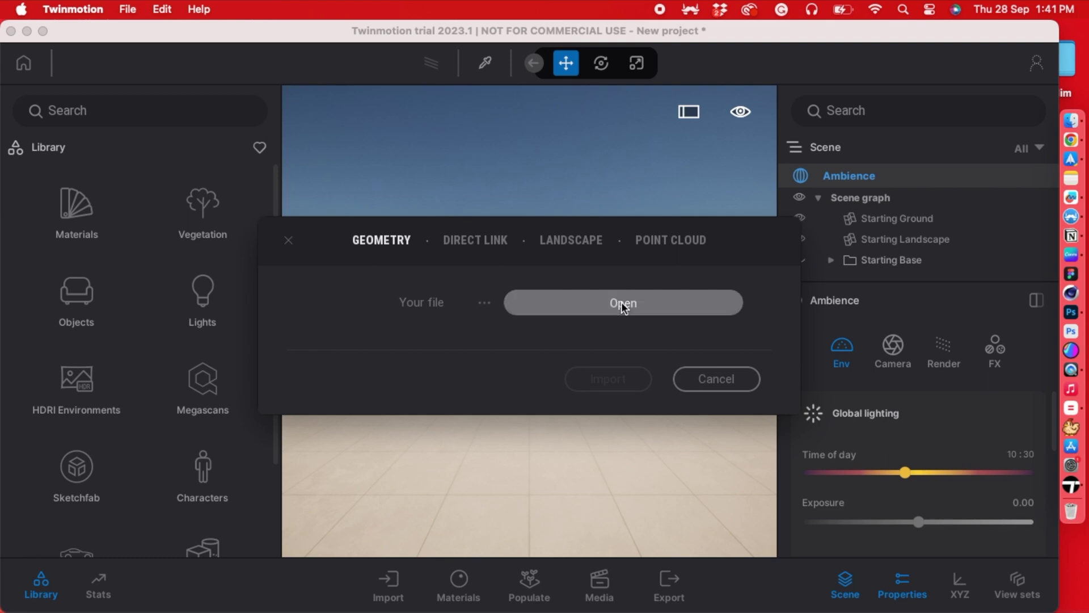
left_click(624, 305)
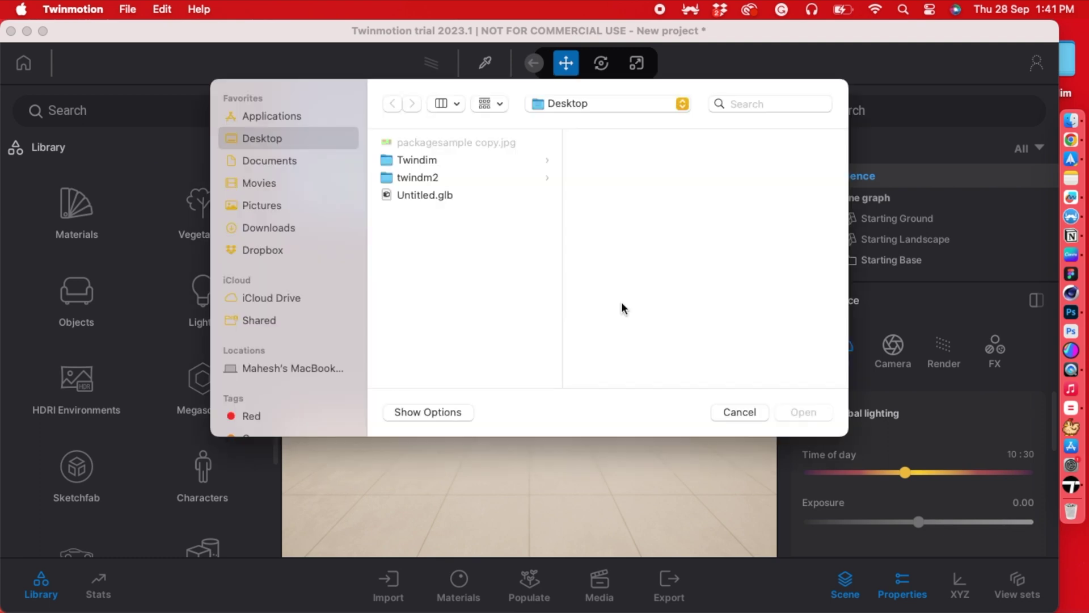
left_click(452, 162)
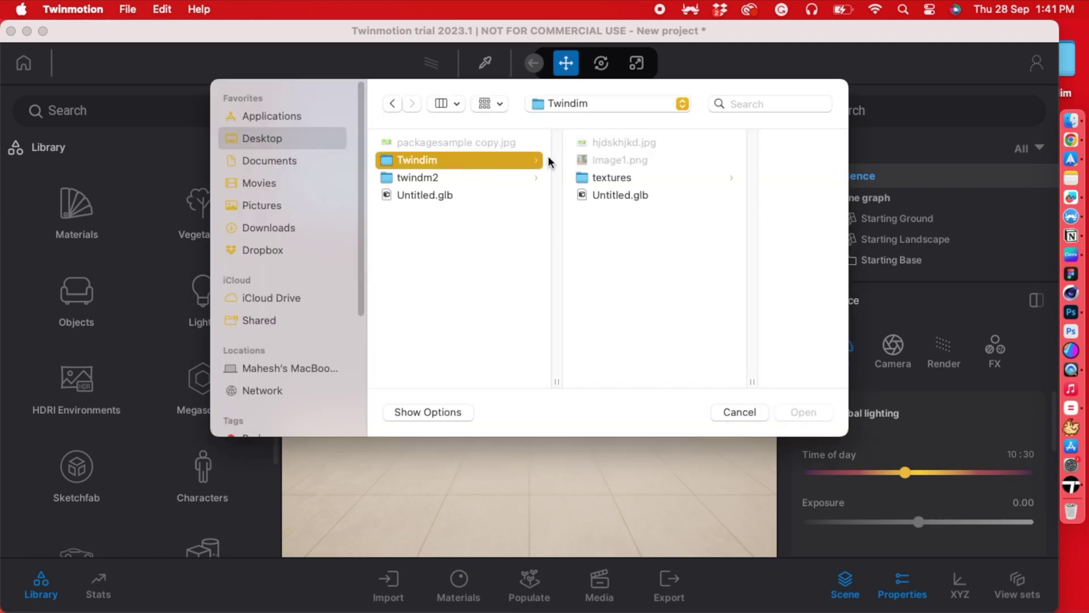
left_click(645, 192)
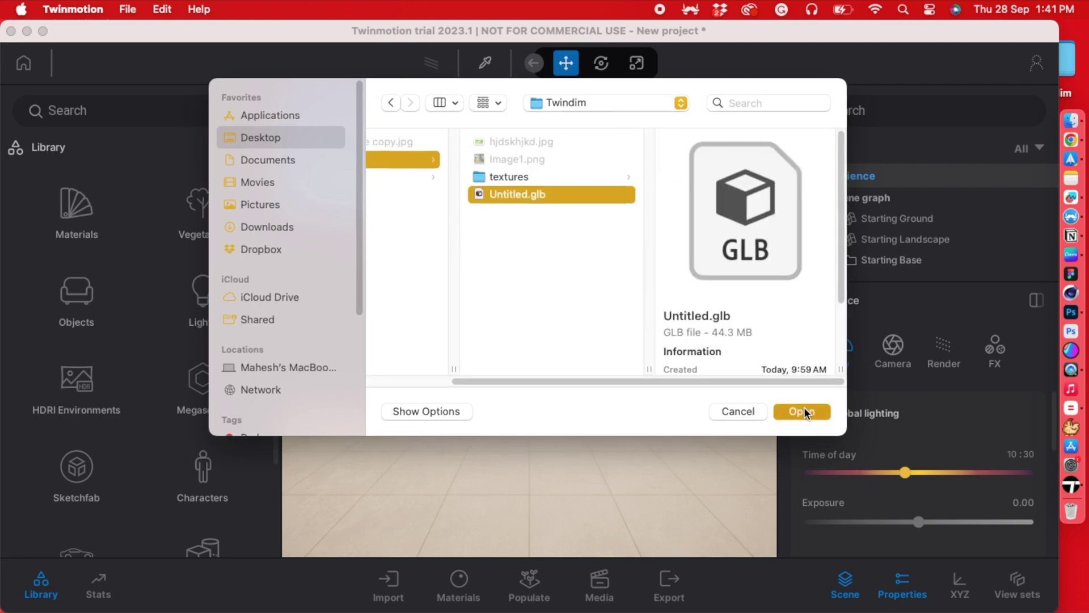
left_click(805, 407)
- Import the can, lower it onto the ground and rotate it about 90° so the label faces forward
left_click(611, 422)
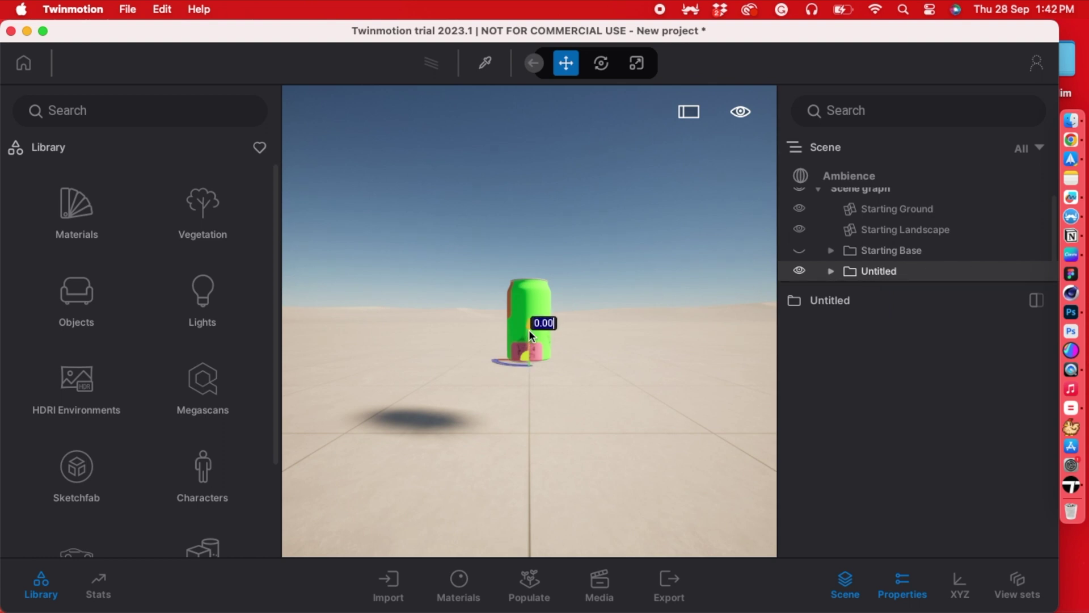
left_click_drag(530, 336, 534, 407)
left_click_drag(499, 451, 431, 315)
left_click(651, 379)
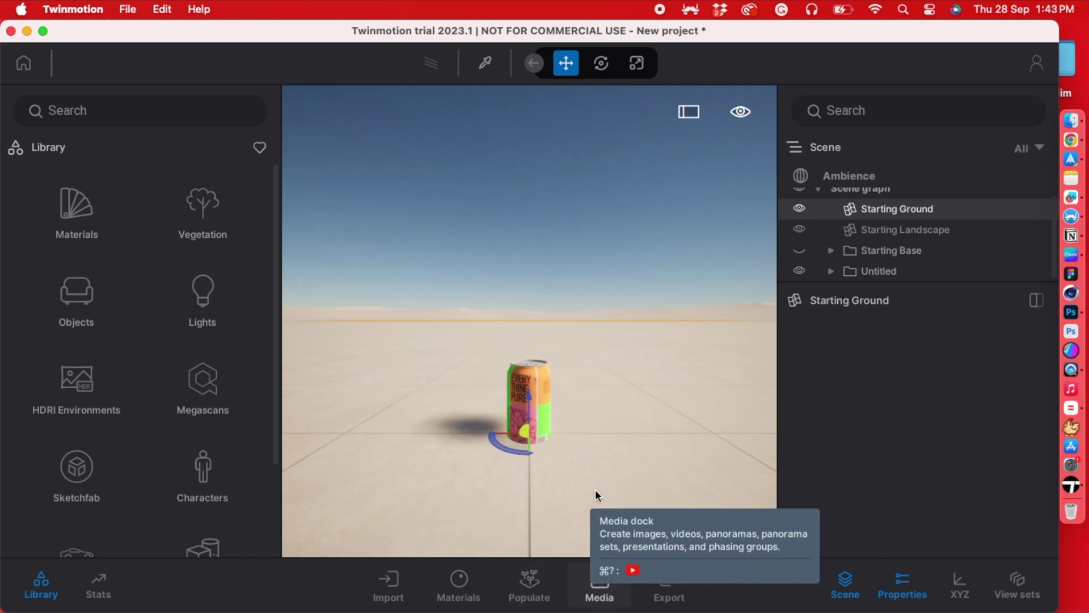
- Add a new still image, Image1, in Media capturing the current view of the can
left_click(595, 582)
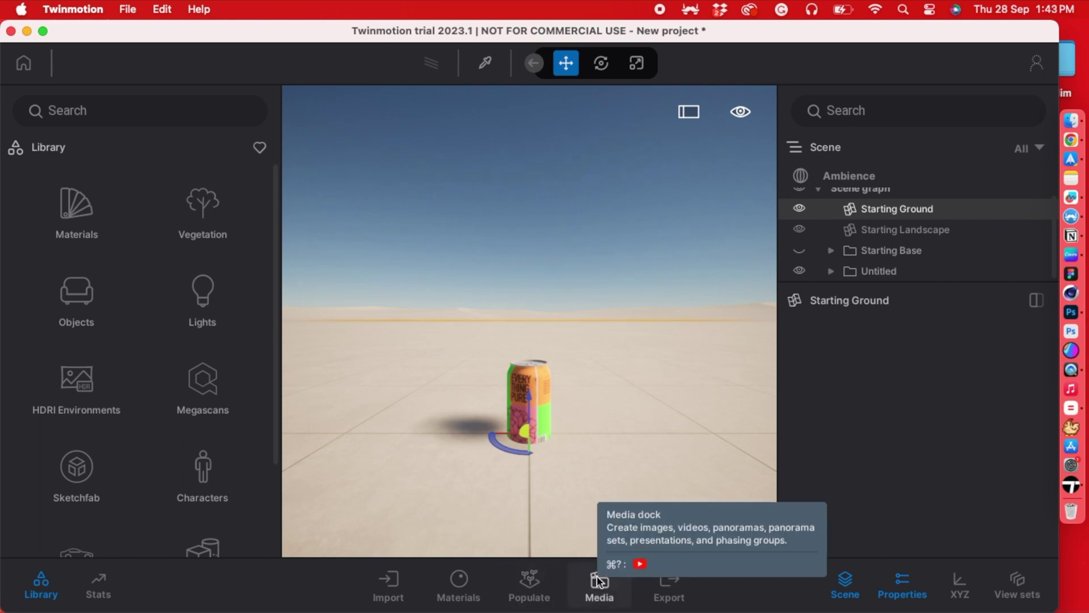
left_click(599, 582)
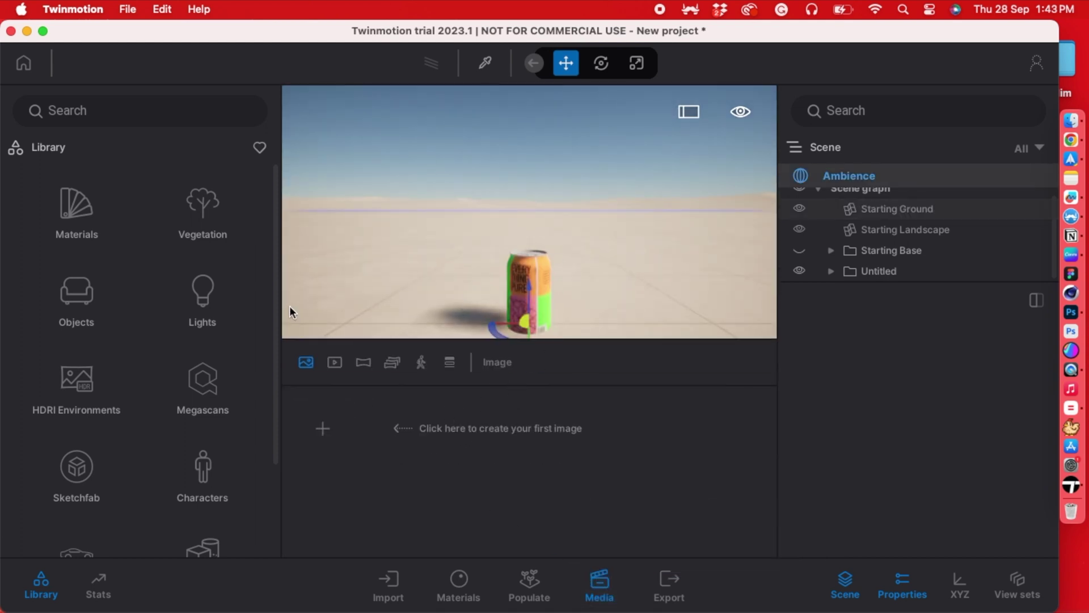
left_click(324, 431)
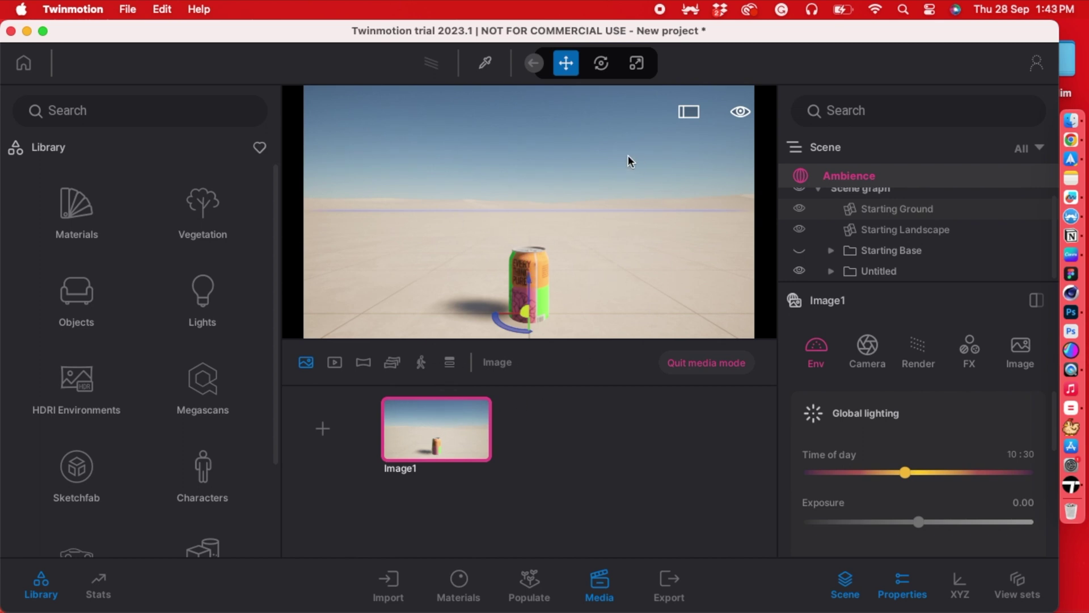
mouse_move(448, 451)
- Set Image1's global lighting Time of day to 17:19 and Exposure to -0.66
left_click_drag(937, 256, 937, 240)
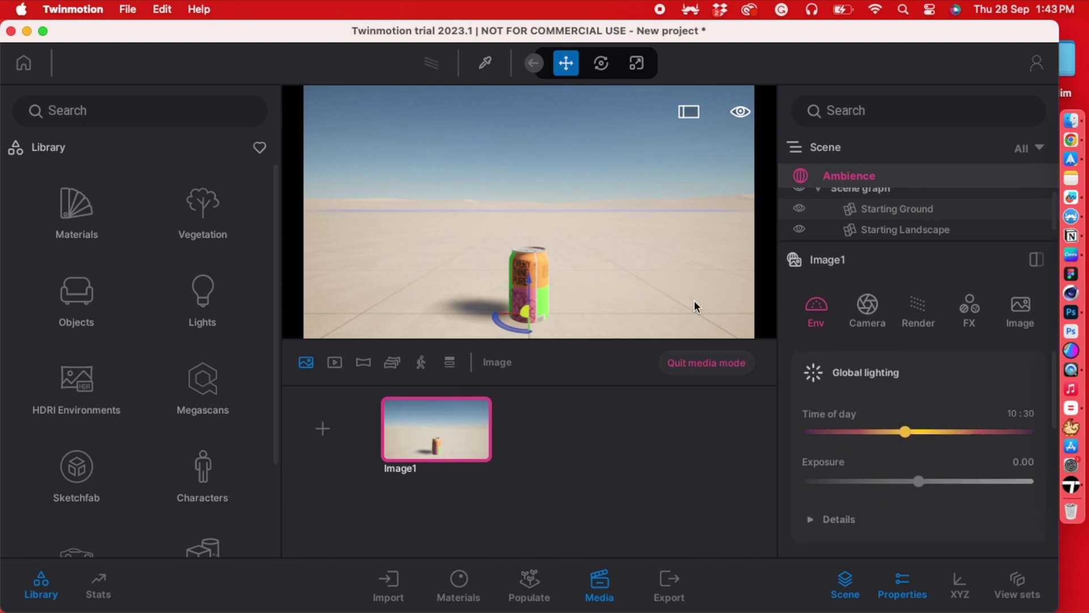
scroll(599, 283, "down", 10)
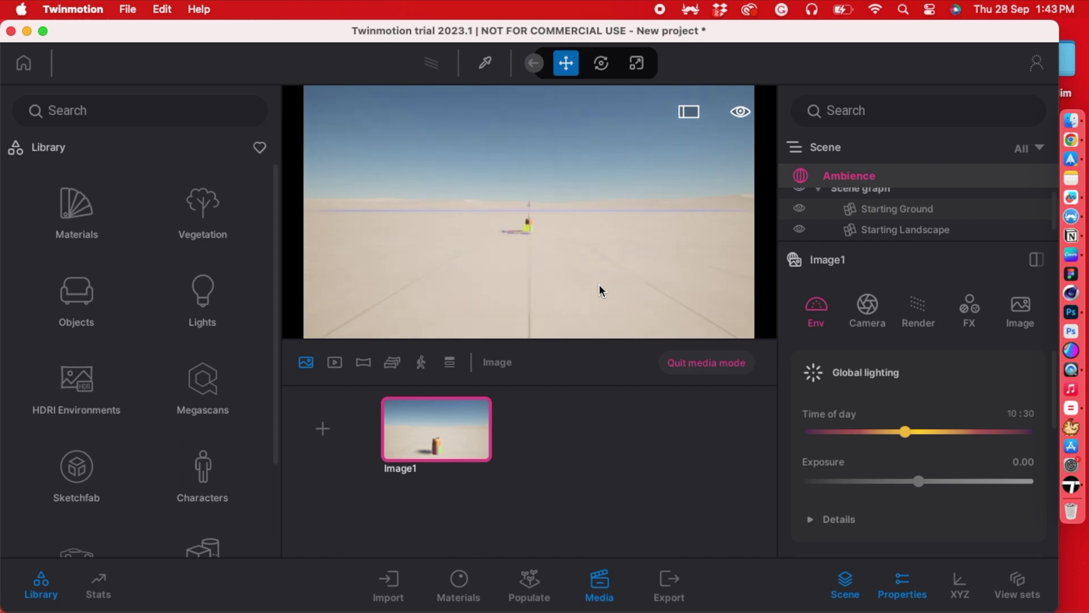
scroll(599, 285, "up", 3)
scroll(599, 284, "up", 2)
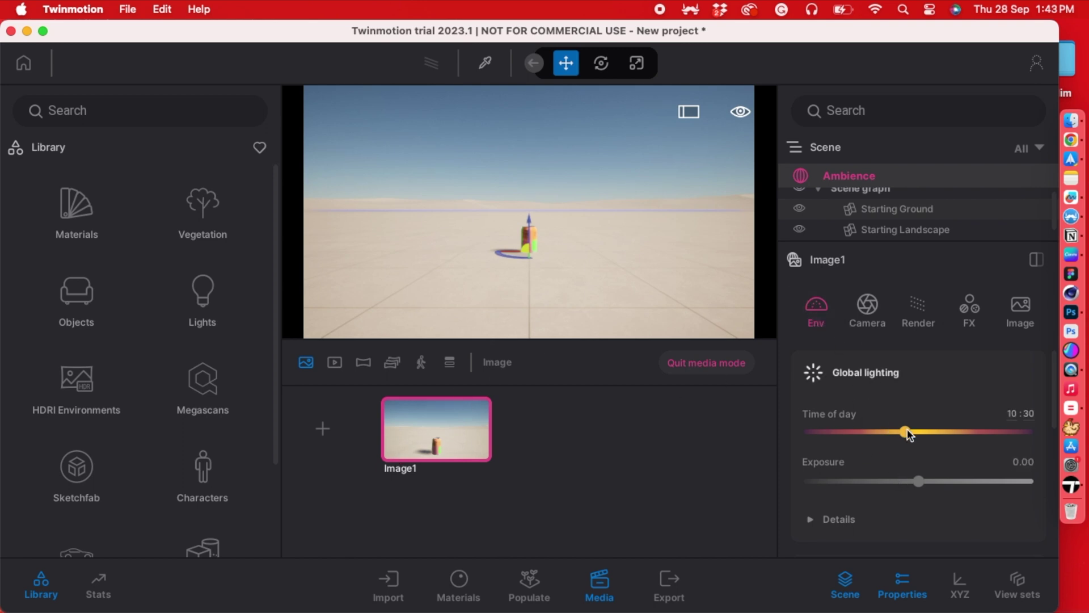
left_click_drag(906, 432, 856, 436)
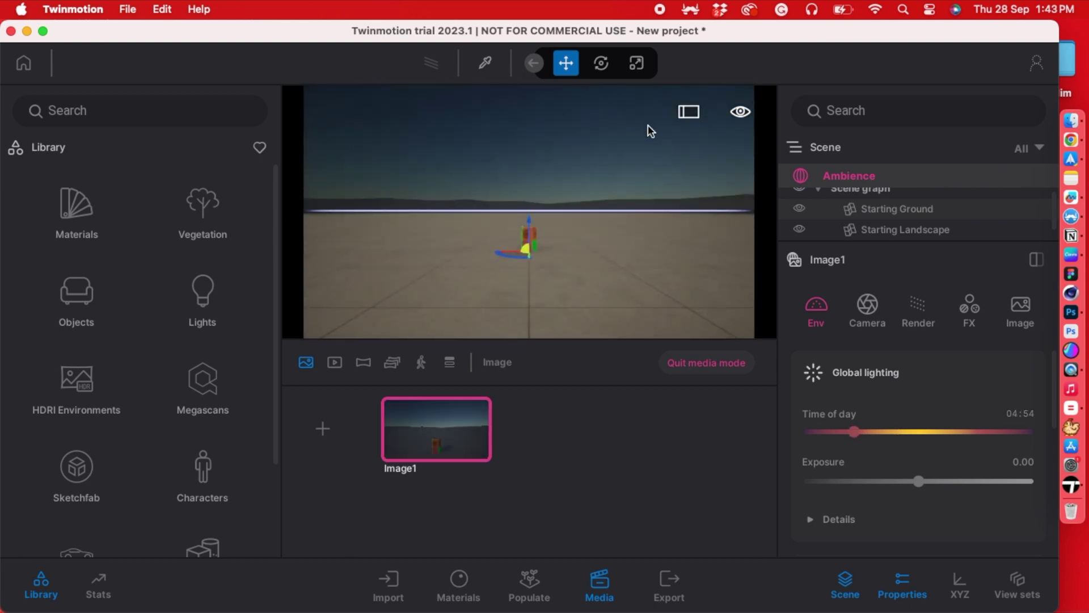
left_click_drag(923, 431, 968, 432)
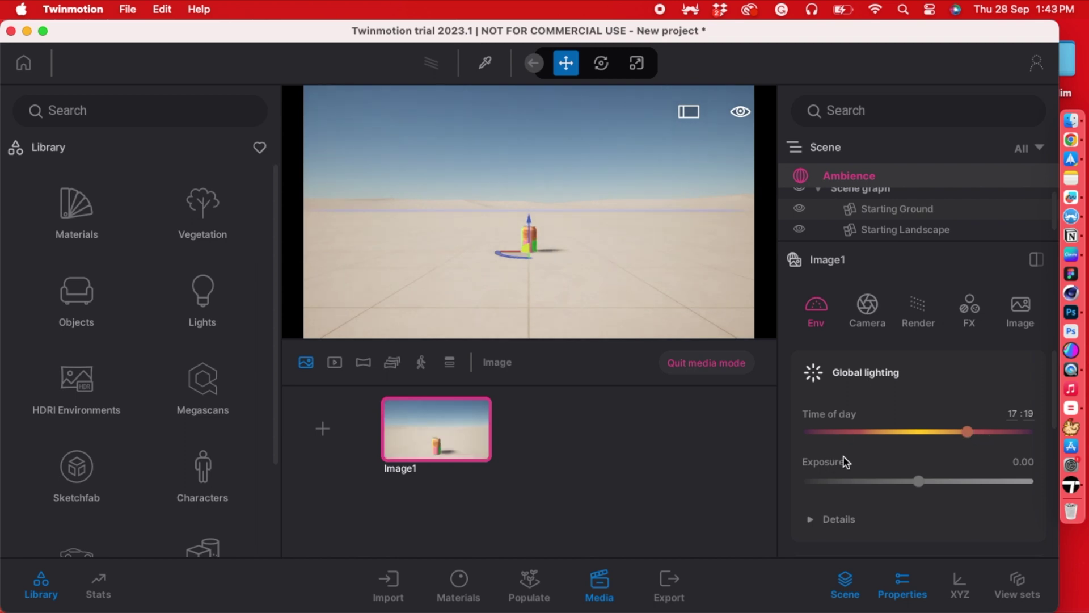
left_click_drag(910, 481, 916, 479)
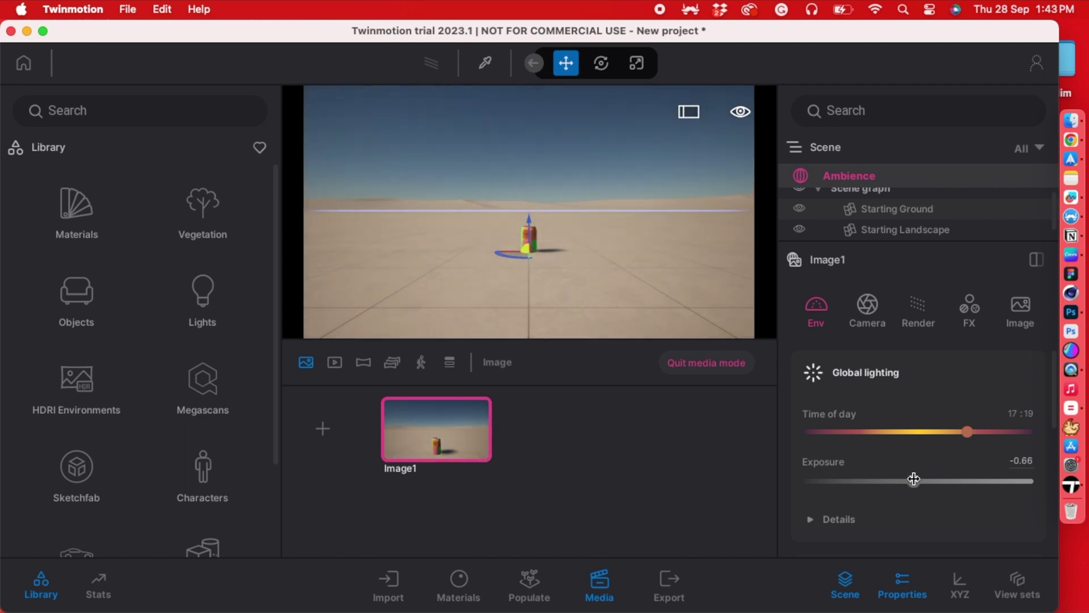
scroll(819, 481, "down", 1)
scroll(819, 475, "down", 3)
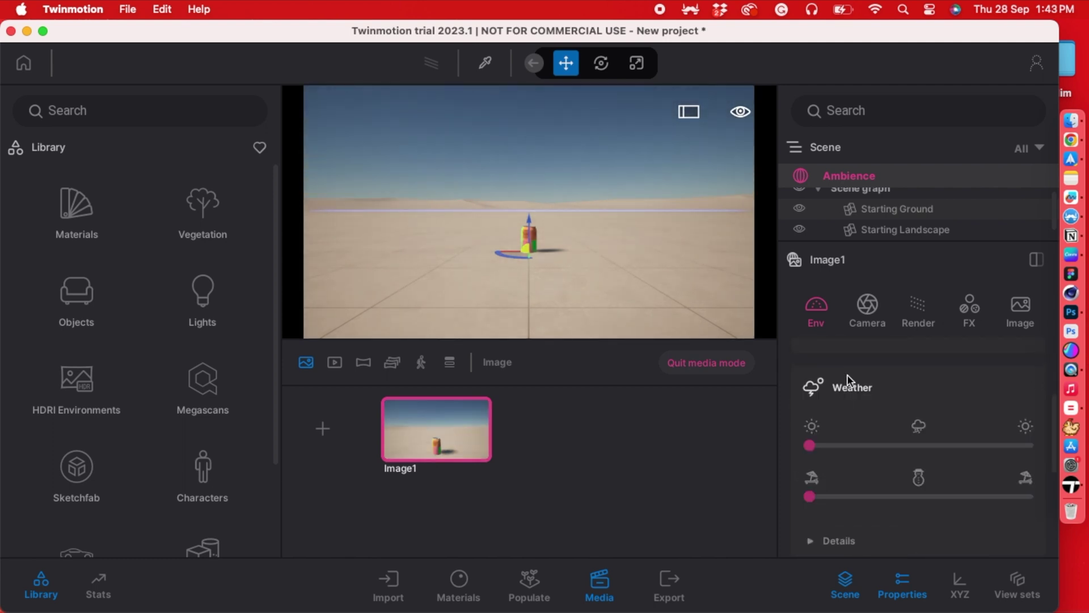
left_click(924, 446)
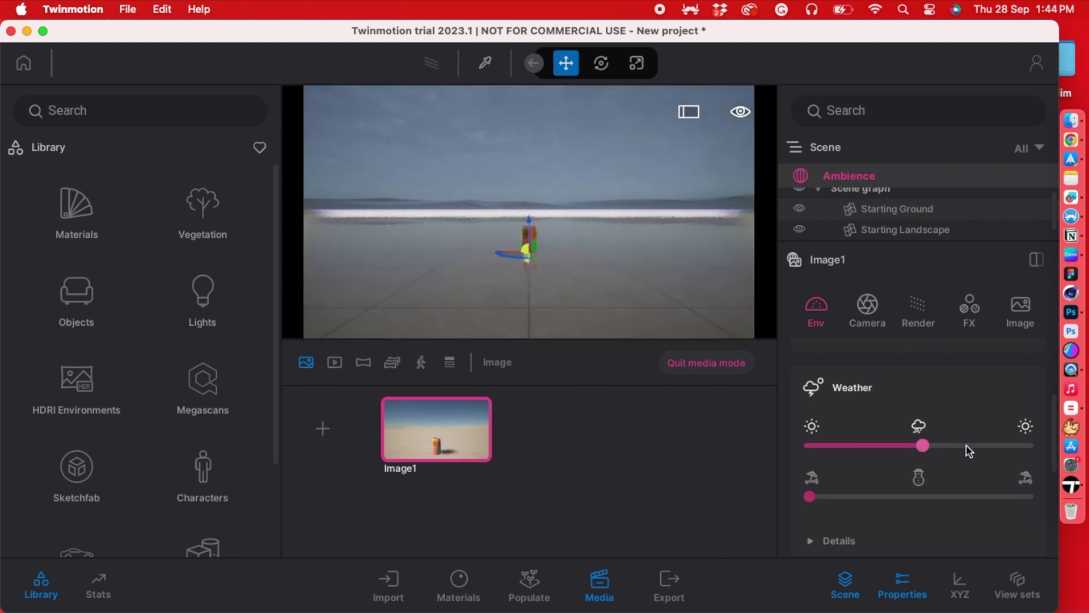
left_click(1026, 445)
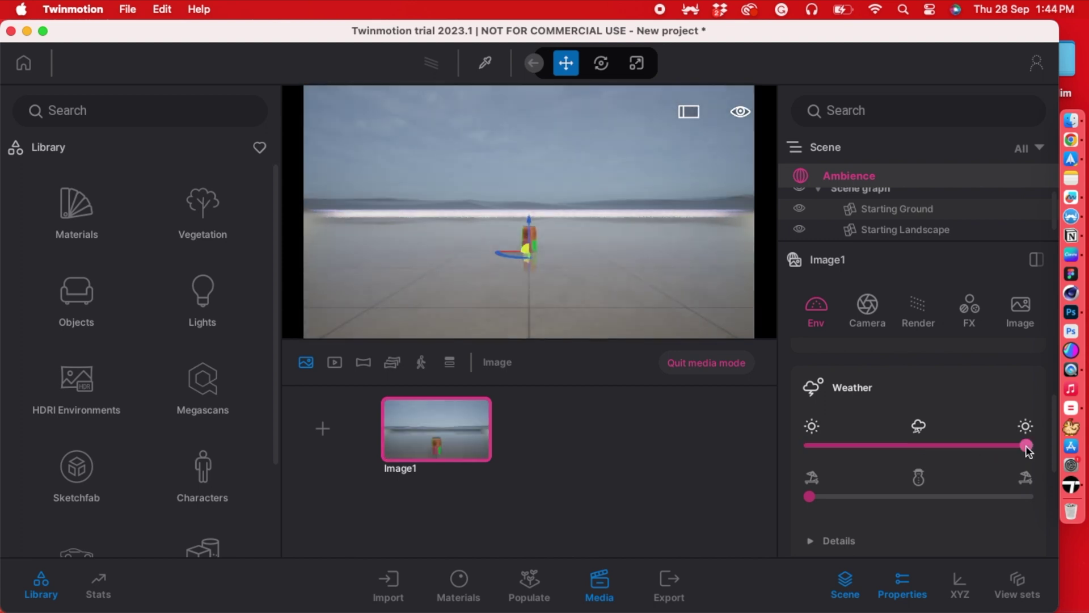
left_click(812, 445)
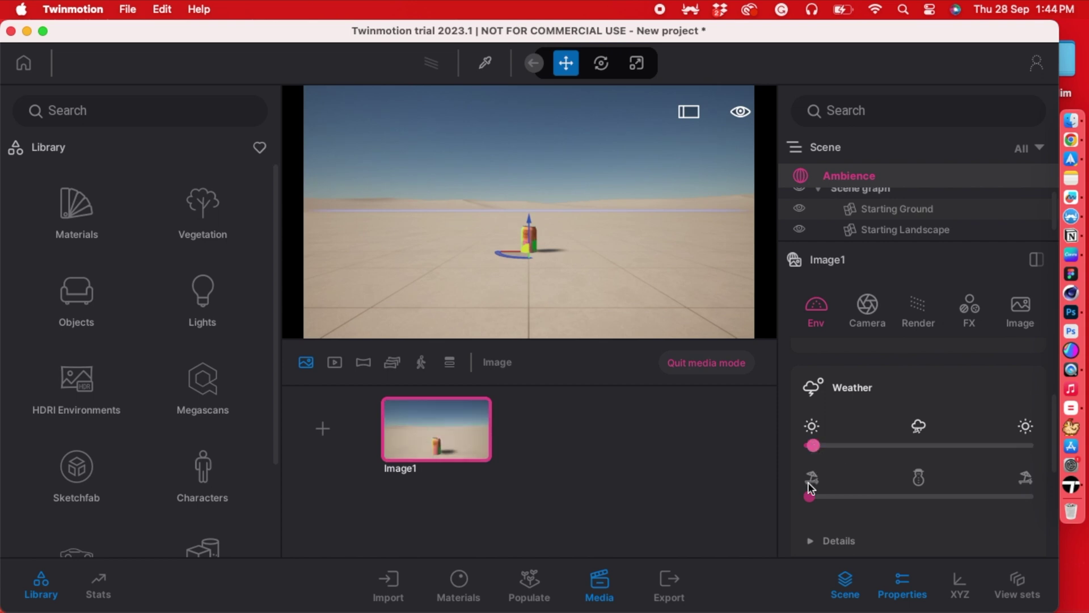
left_click(918, 495)
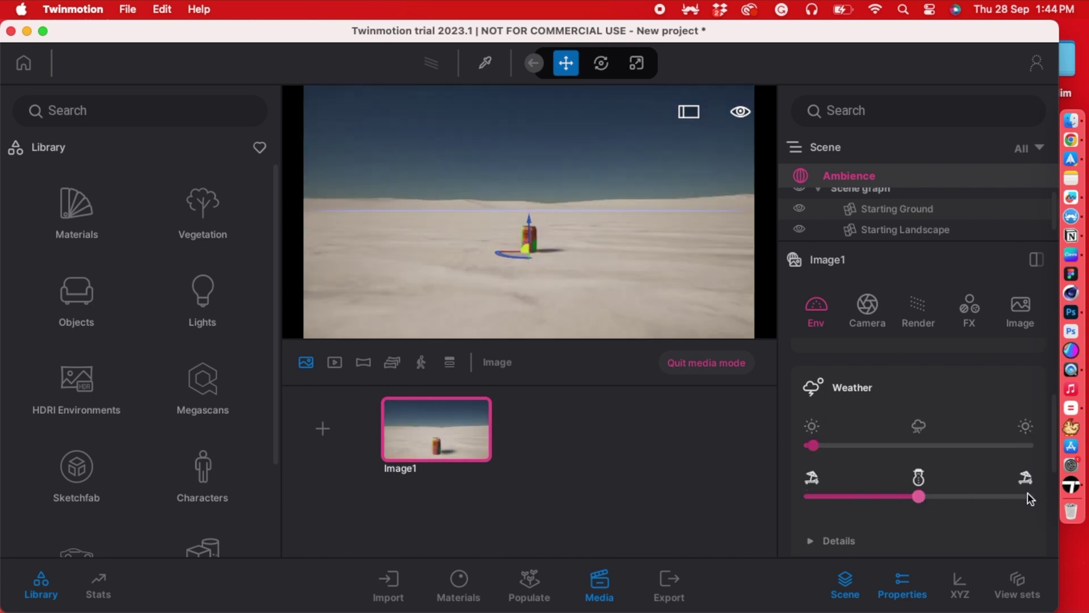
left_click(1027, 496)
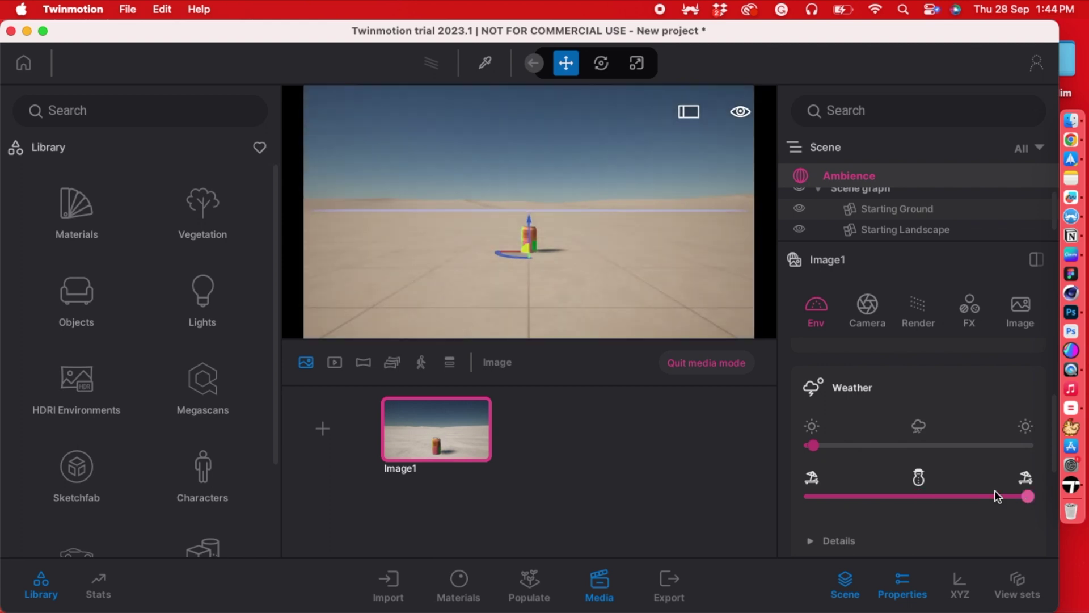
left_click(814, 495)
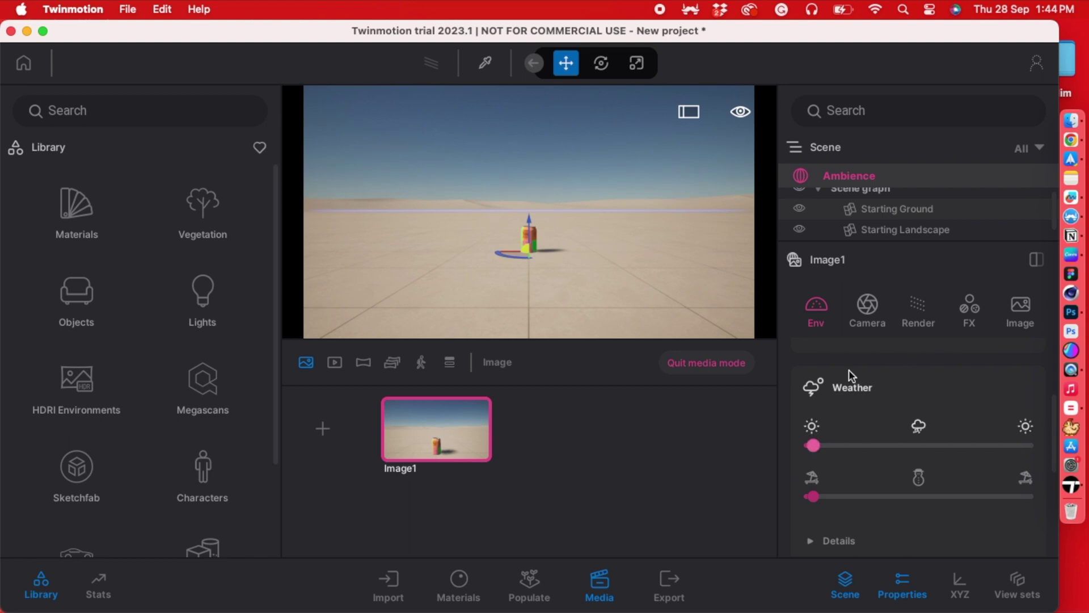
- Set Image1's focal length to 26mm, enable depth of field, and pick the can as the 3.32 m focus point
left_click(862, 309)
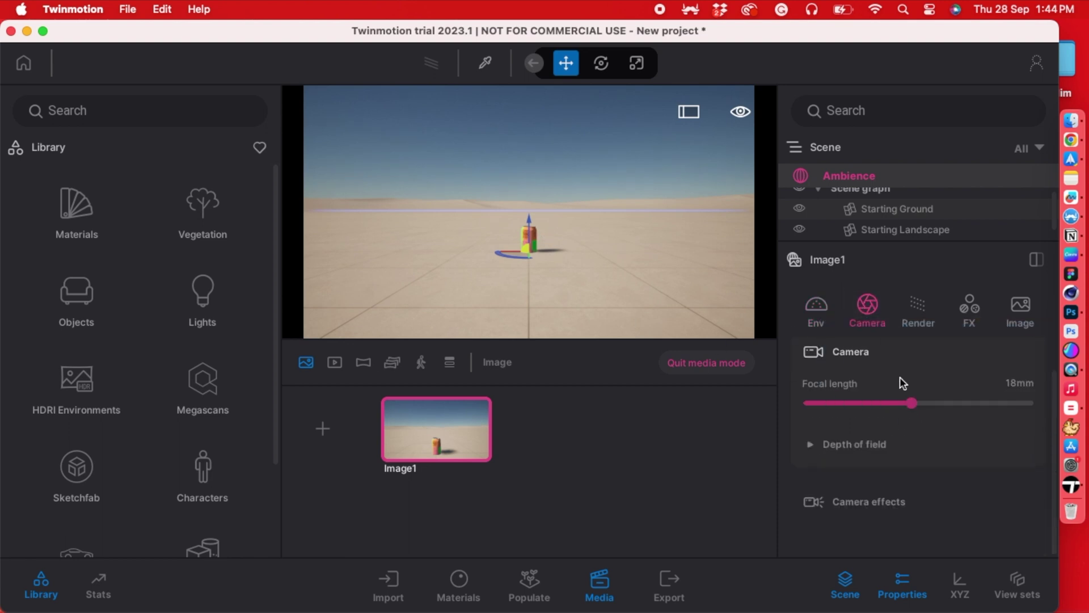
left_click_drag(914, 399, 976, 392)
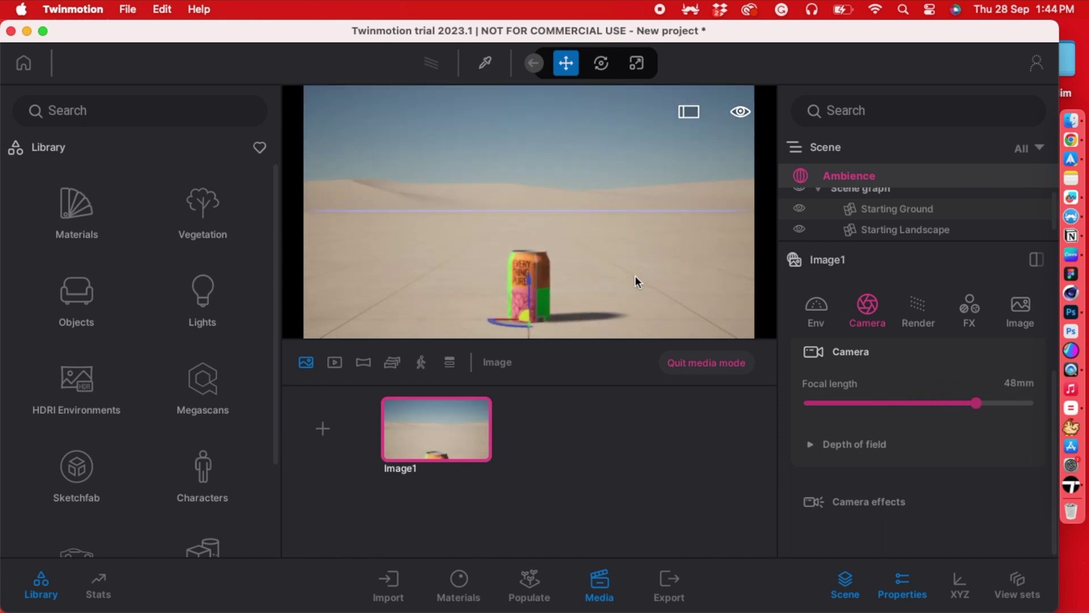
scroll(635, 274, "down", 2)
left_click(808, 444)
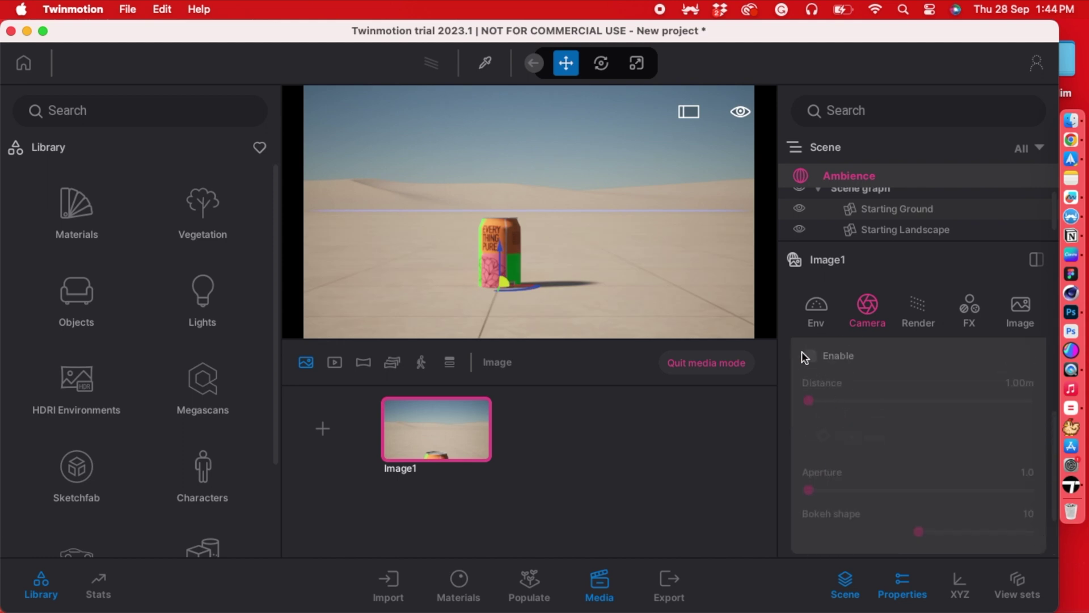
left_click(809, 356)
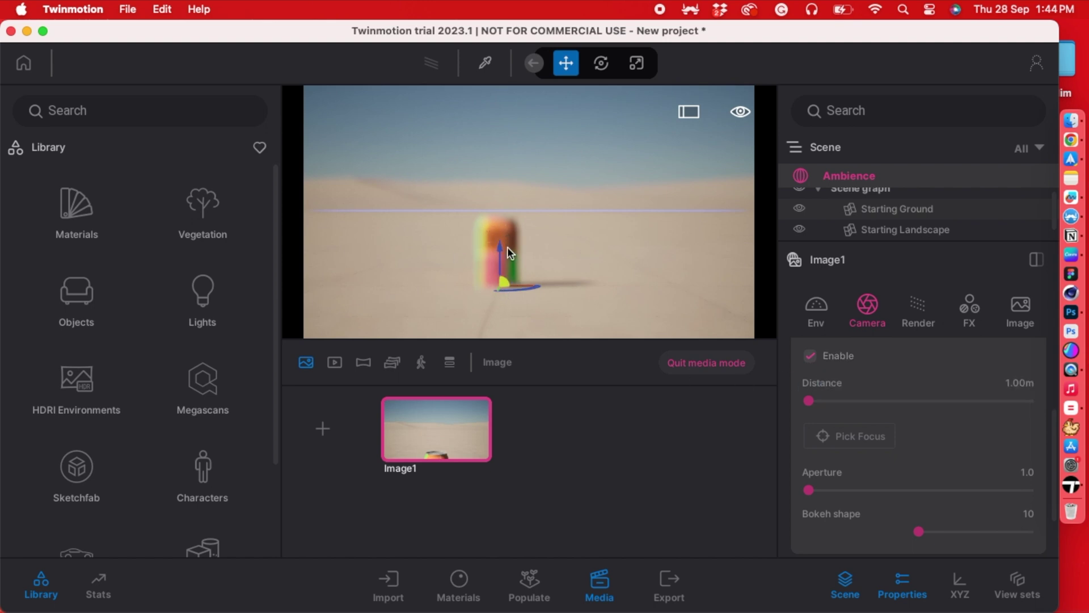
left_click(843, 438)
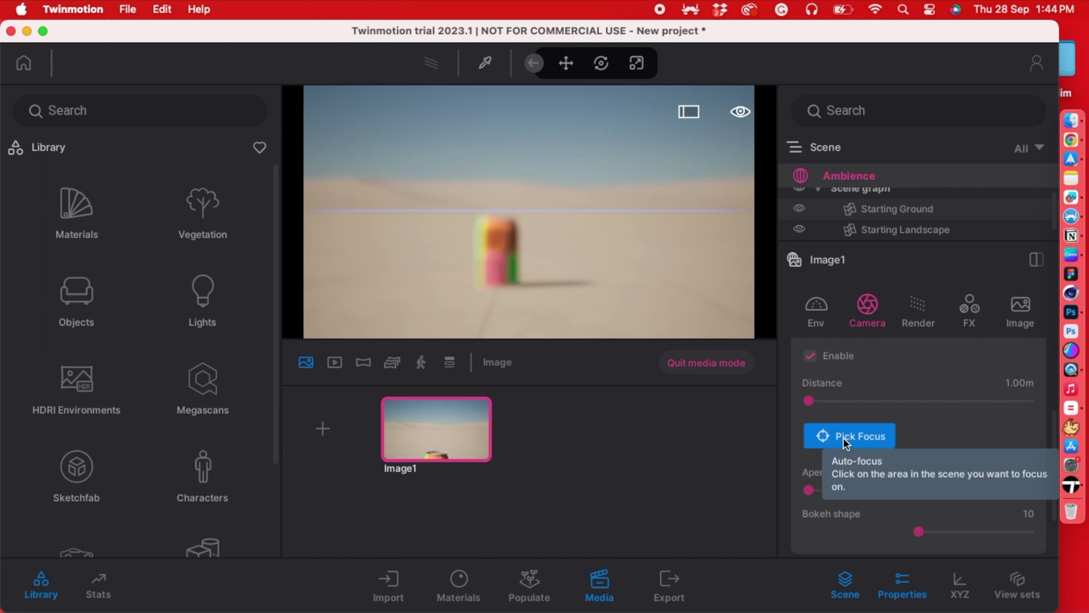
left_click(493, 239)
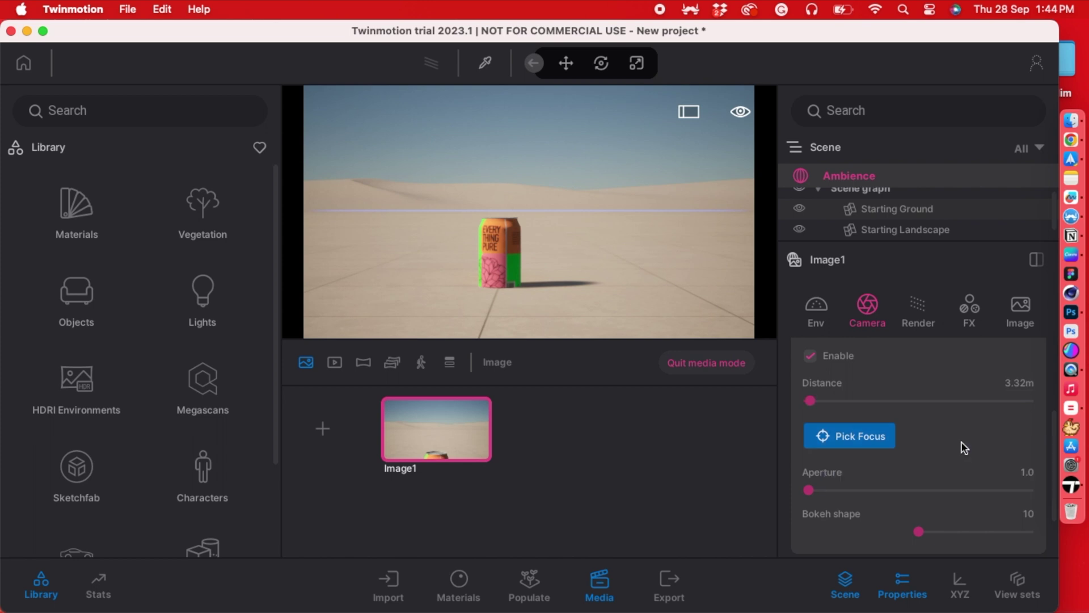
scroll(961, 441, "down", 1)
scroll(961, 441, "up", 3)
scroll(961, 441, "up", 3)
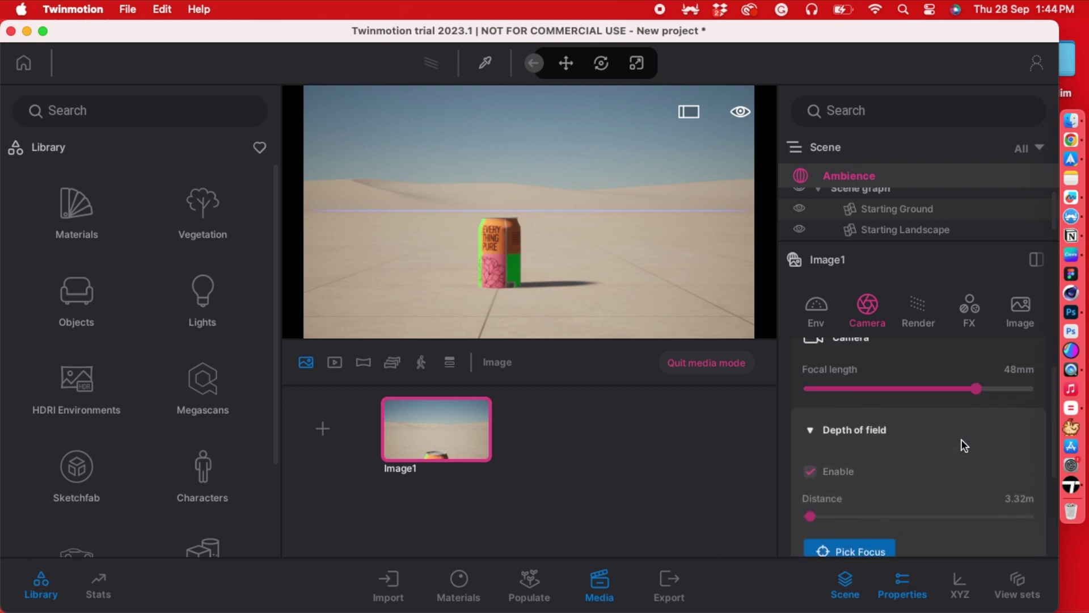
scroll(960, 439, "up", 3)
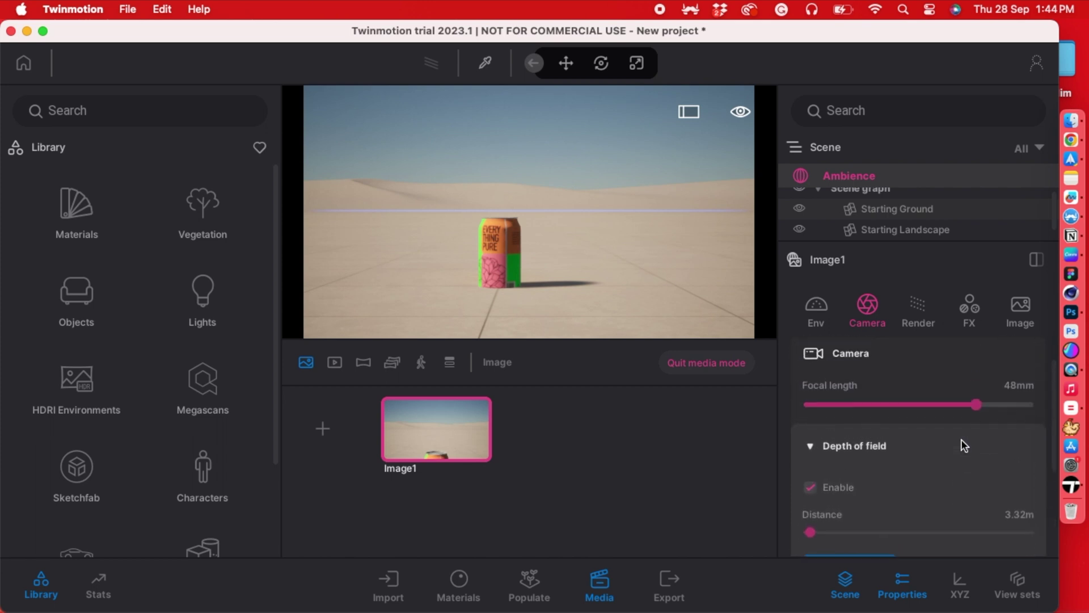
- In the FX colour grading, raise Contrast to 54% and Saturation to 57%
left_click(925, 305)
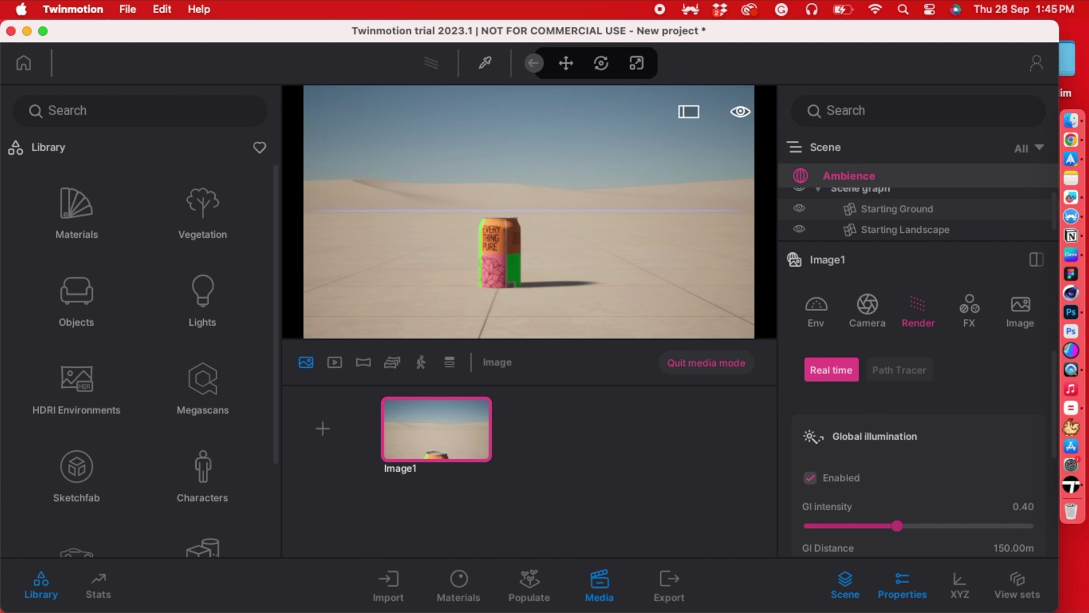
left_click(499, 258)
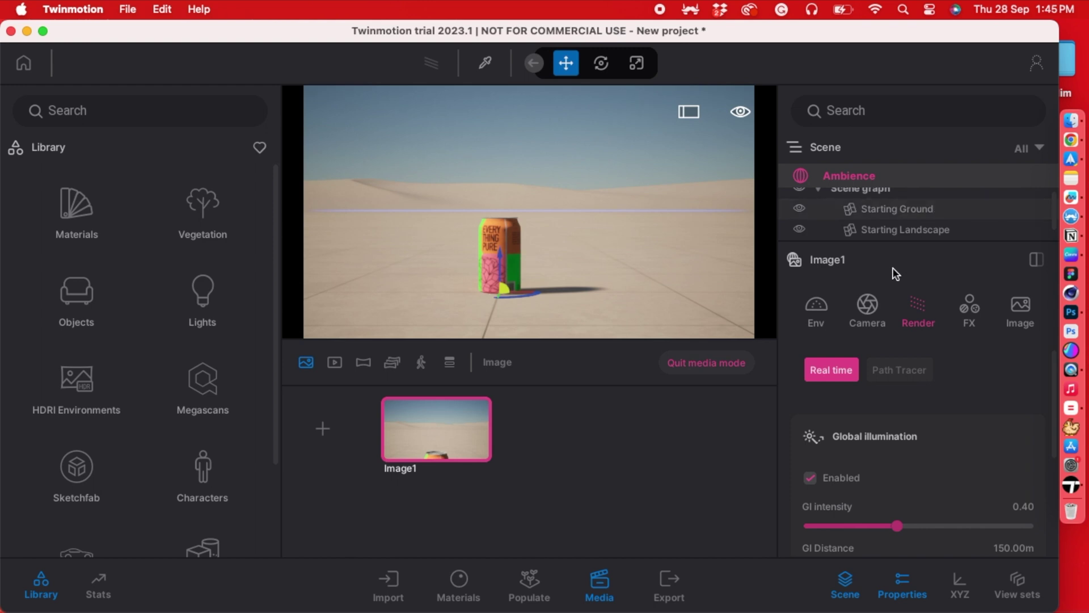
left_click(961, 302)
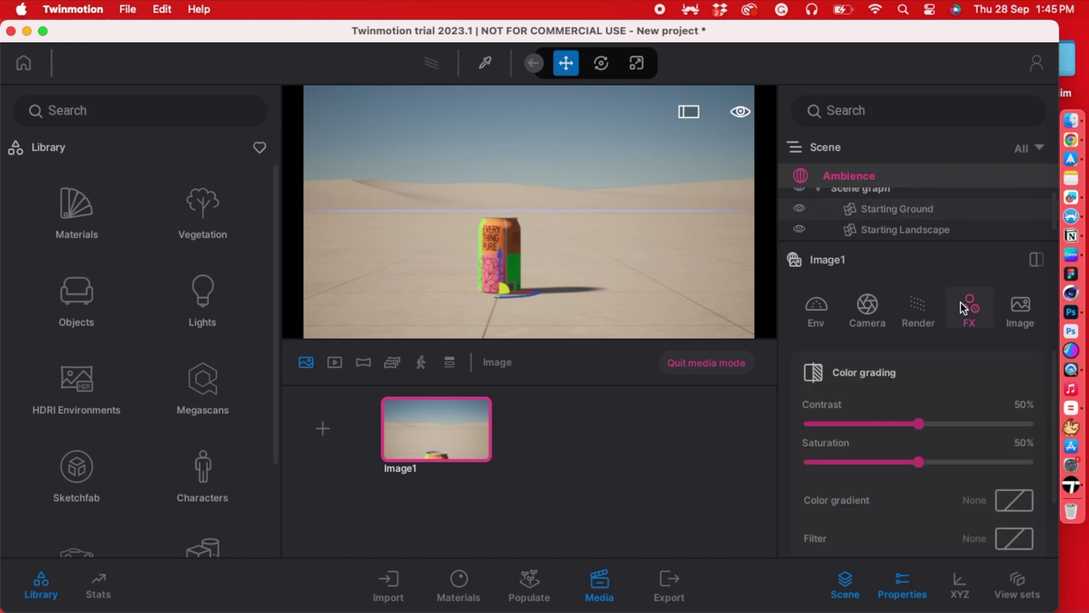
left_click(928, 423)
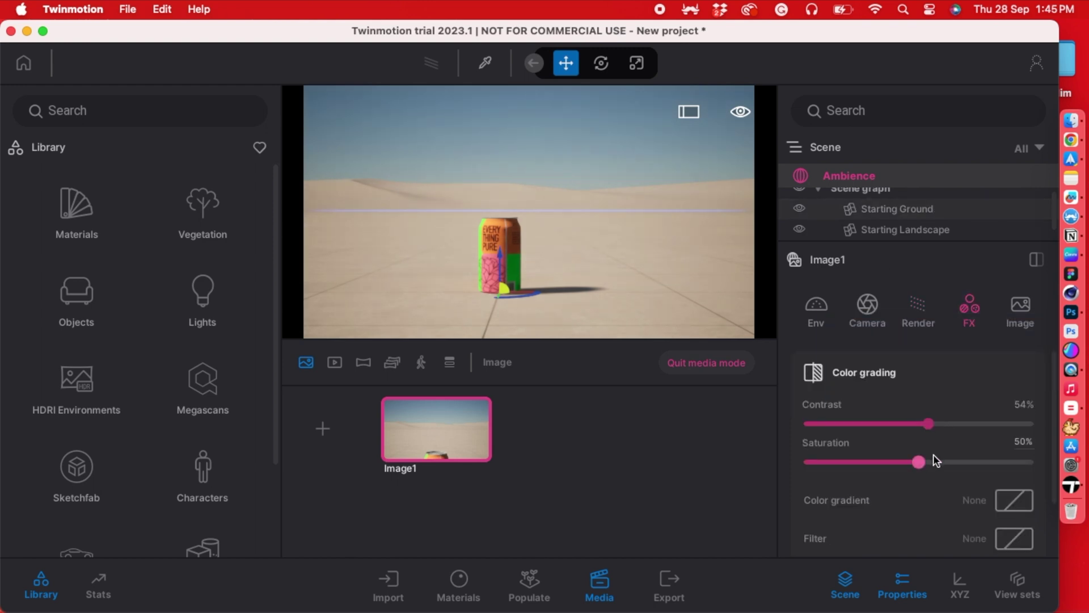
left_click(933, 459)
- In the Image tab, choose a Custom 1920 × 1920 output size
left_click(1006, 302)
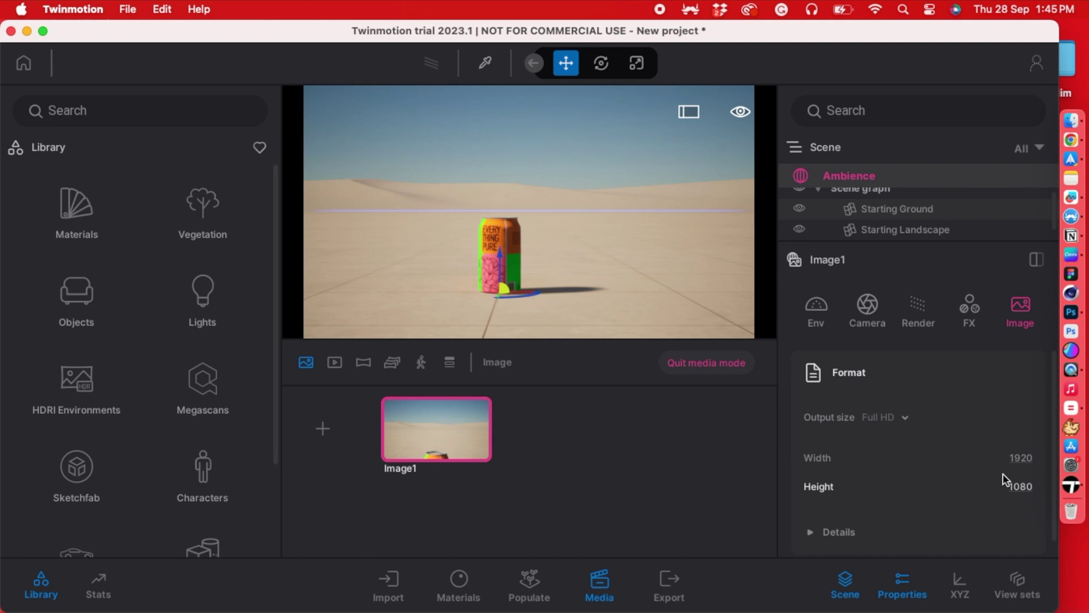
left_click(903, 418)
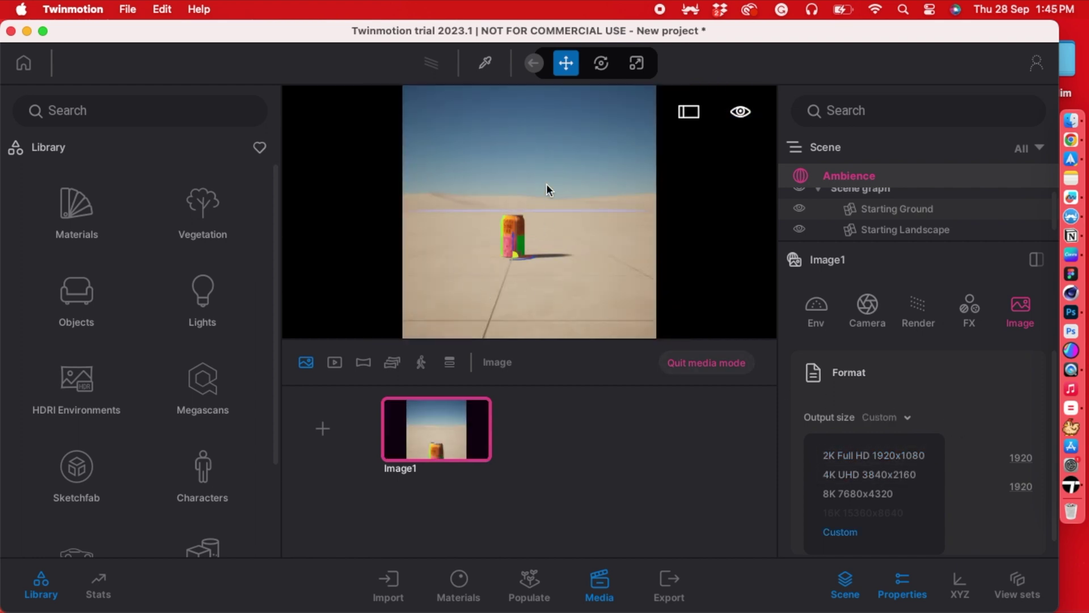
- Zoom the camera to a 93mm focal length on the can and refresh Image1's thumbnail
left_click(868, 310)
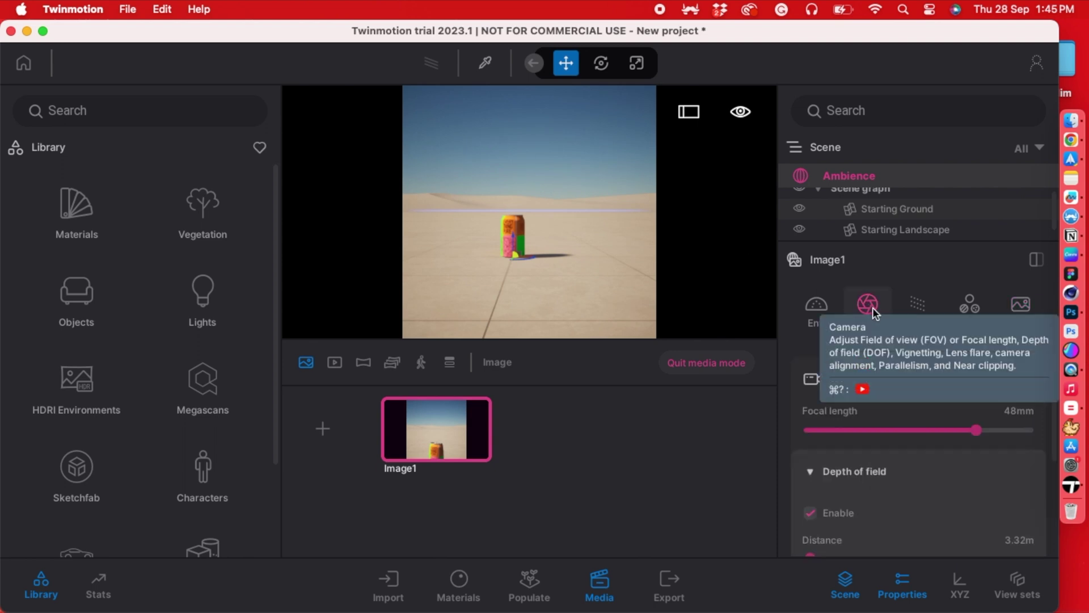
left_click_drag(976, 431, 1000, 414)
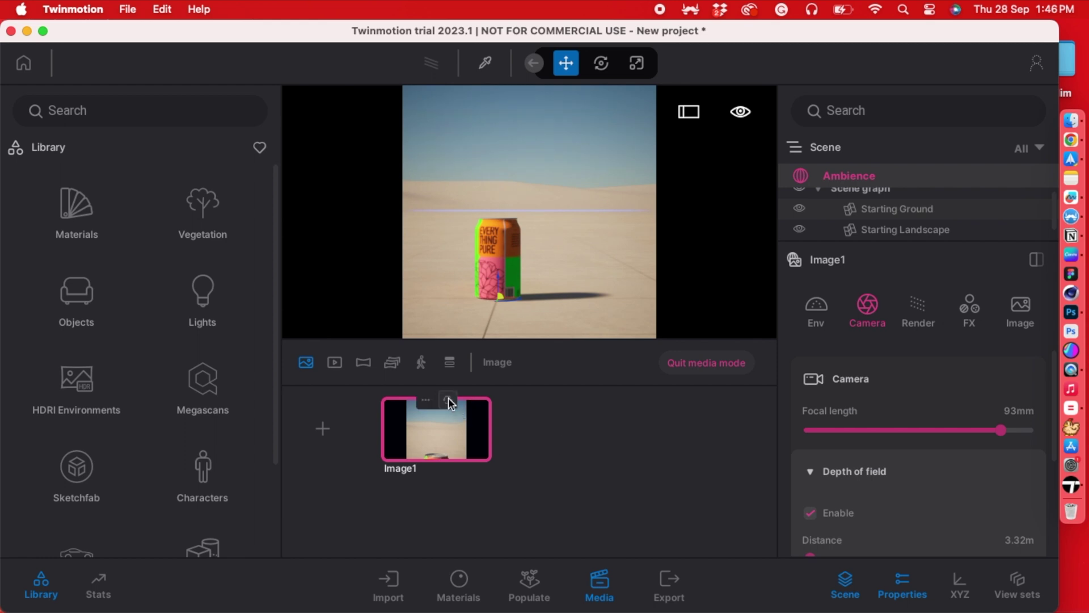
left_click(449, 401)
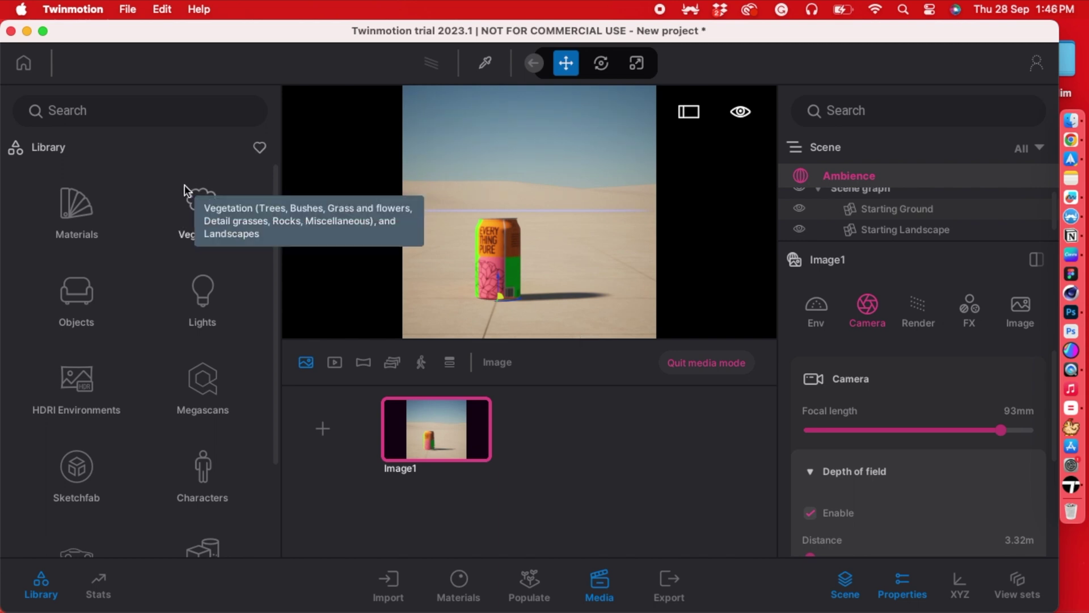
- Drag Wet mud from Materials > Ground > Nature onto the pale sand beneath the can
left_click(85, 209)
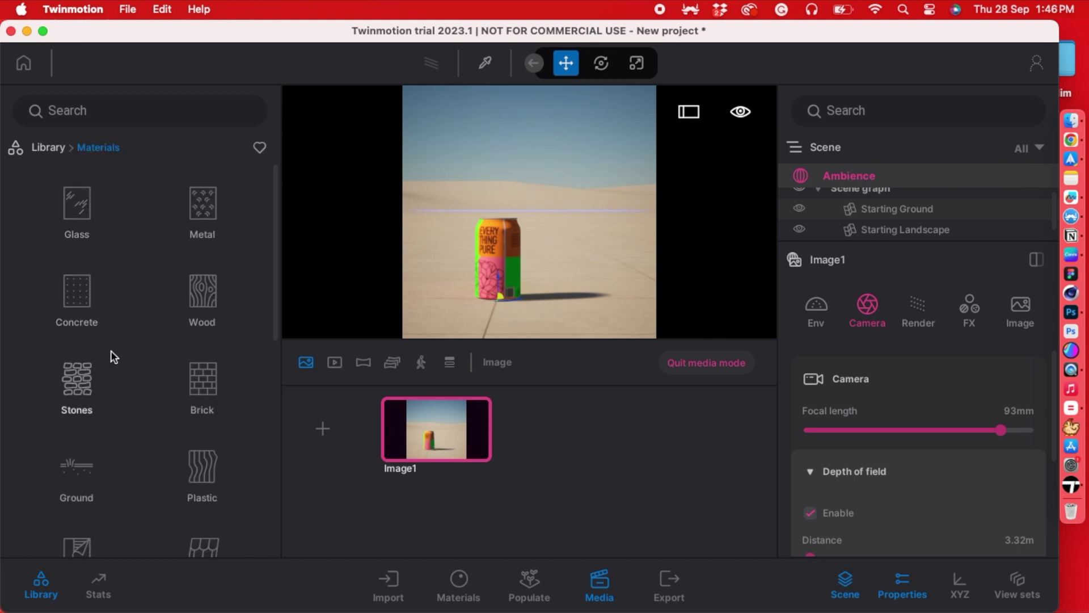
scroll(111, 350, "down", 2)
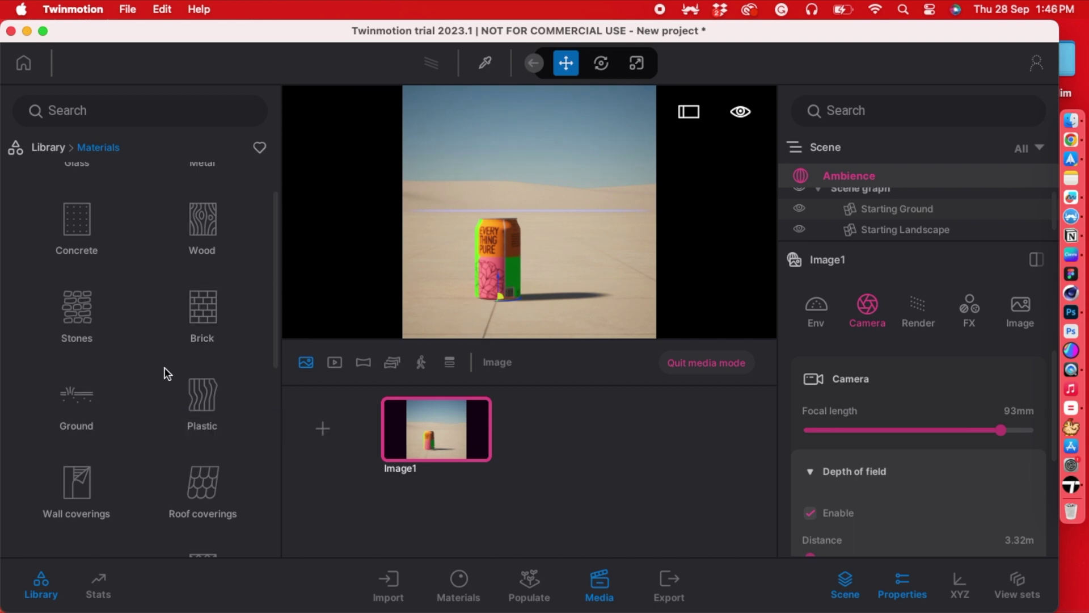
left_click(69, 388)
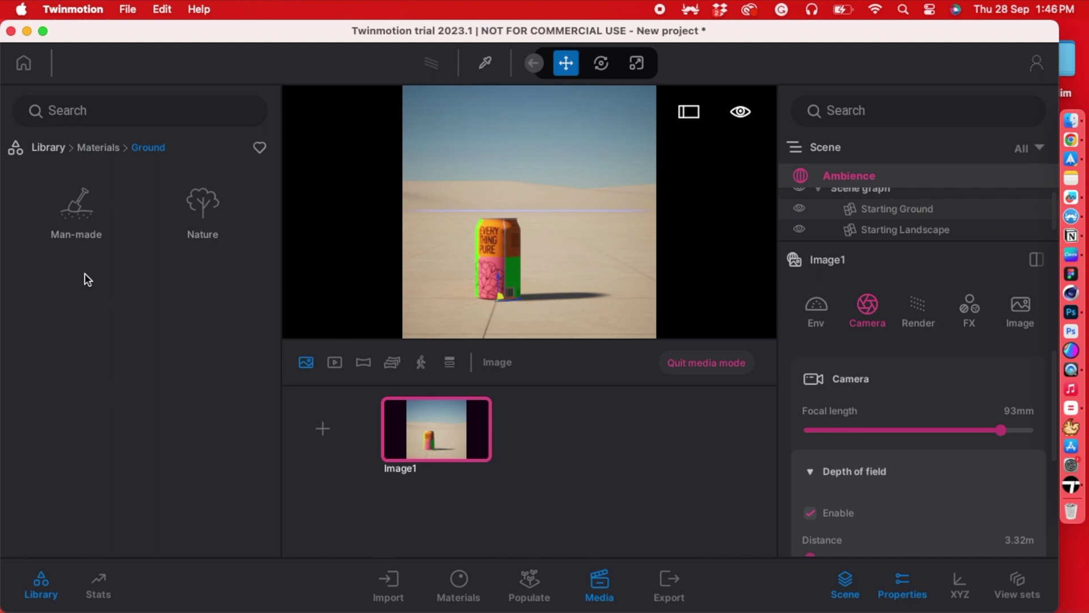
left_click(192, 200)
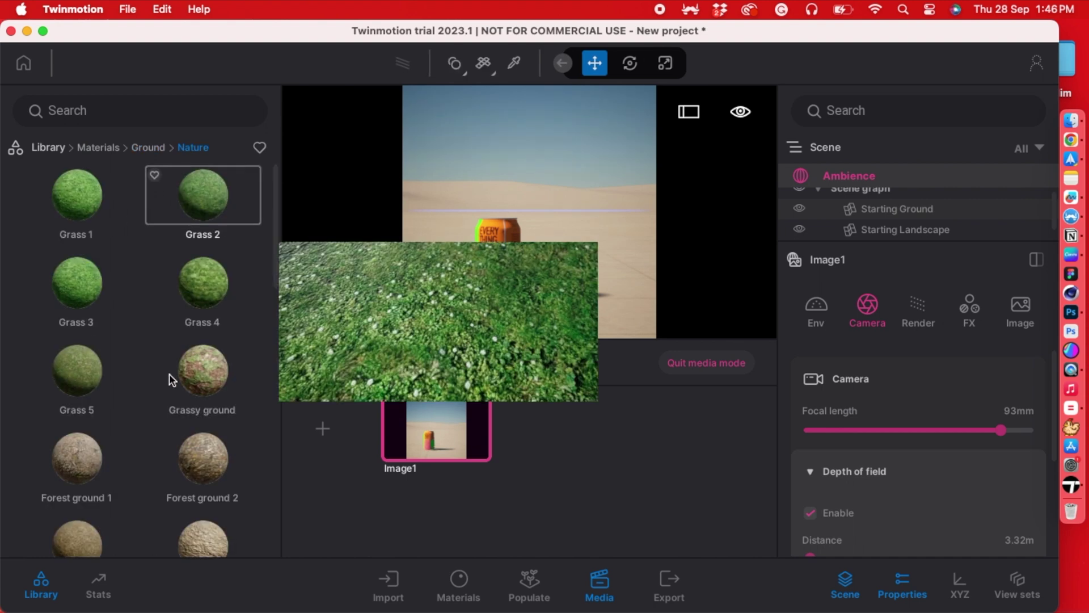
scroll(169, 374, "down", 5)
scroll(169, 374, "down", 3)
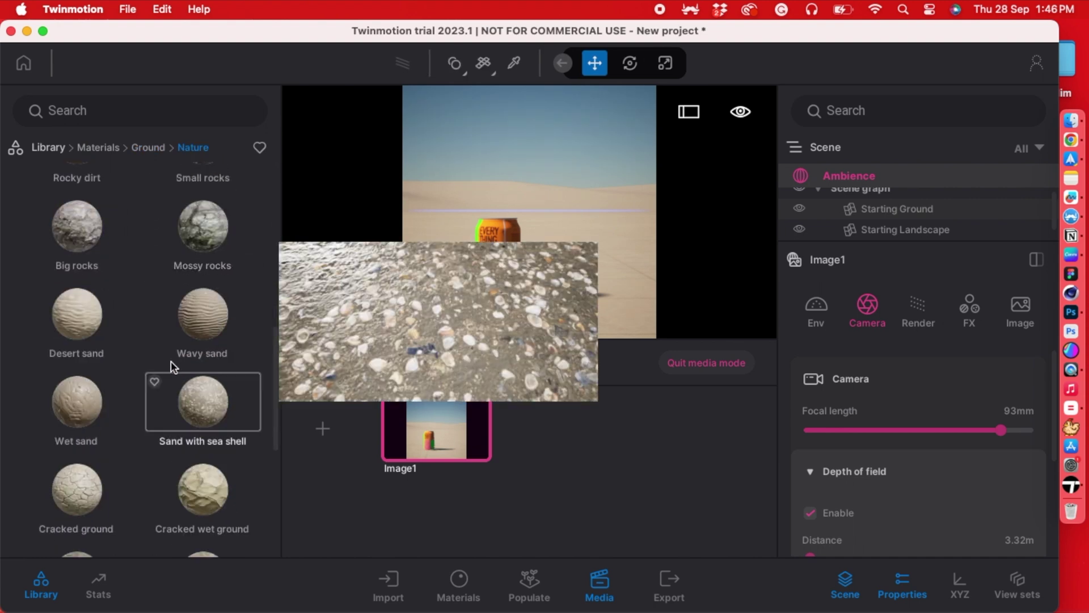
scroll(172, 351, "down", 3)
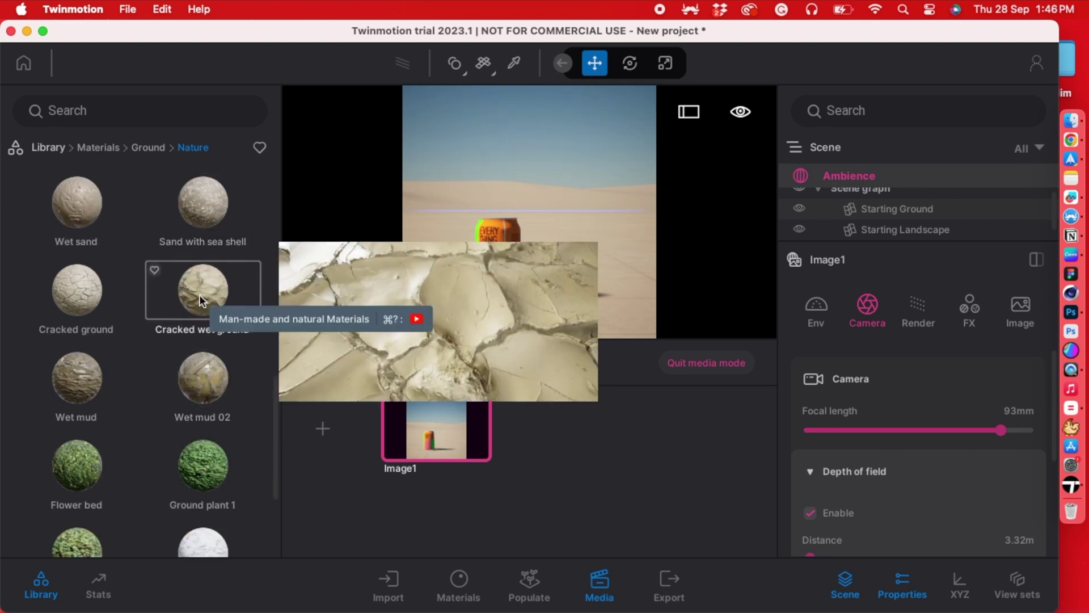
left_click_drag(340, 268, 585, 260)
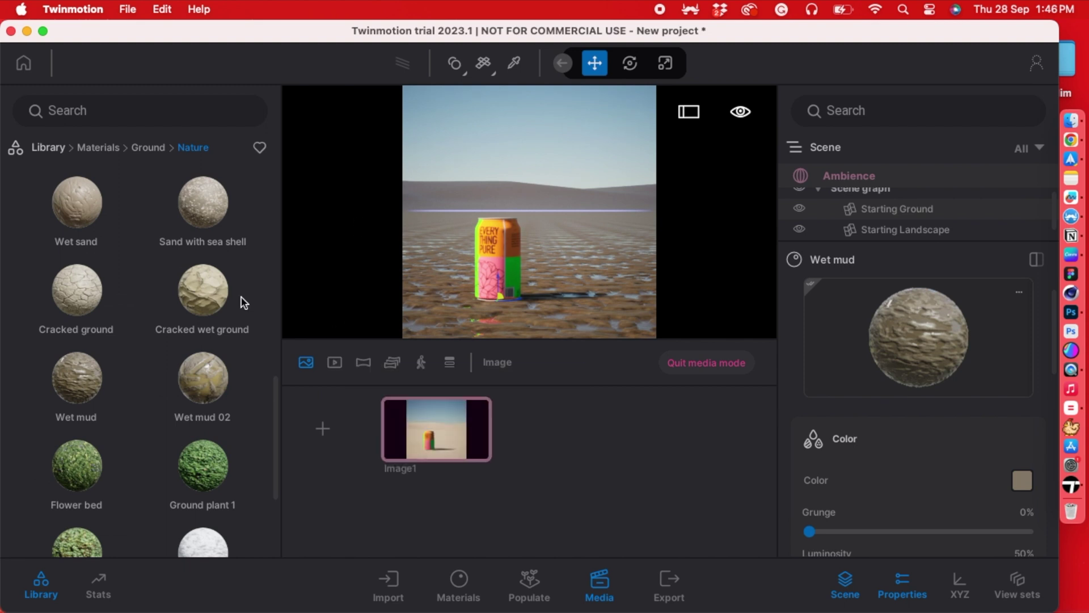
scroll(176, 315, "up", 1)
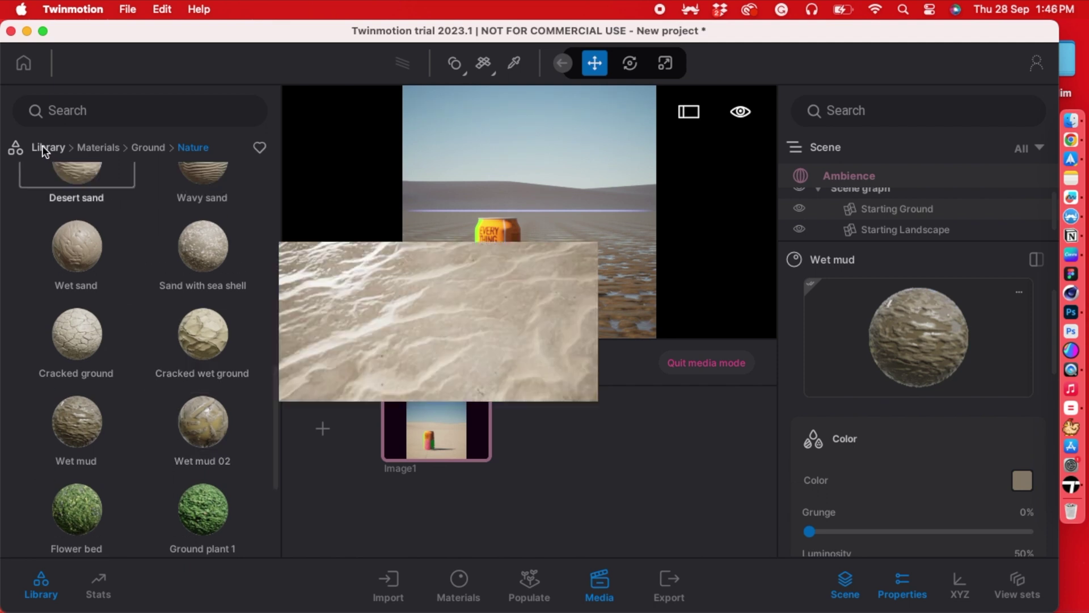
- Move the Rock 4 boulders to frame the can, then add a Rock 5 slab behind it
left_click(45, 147)
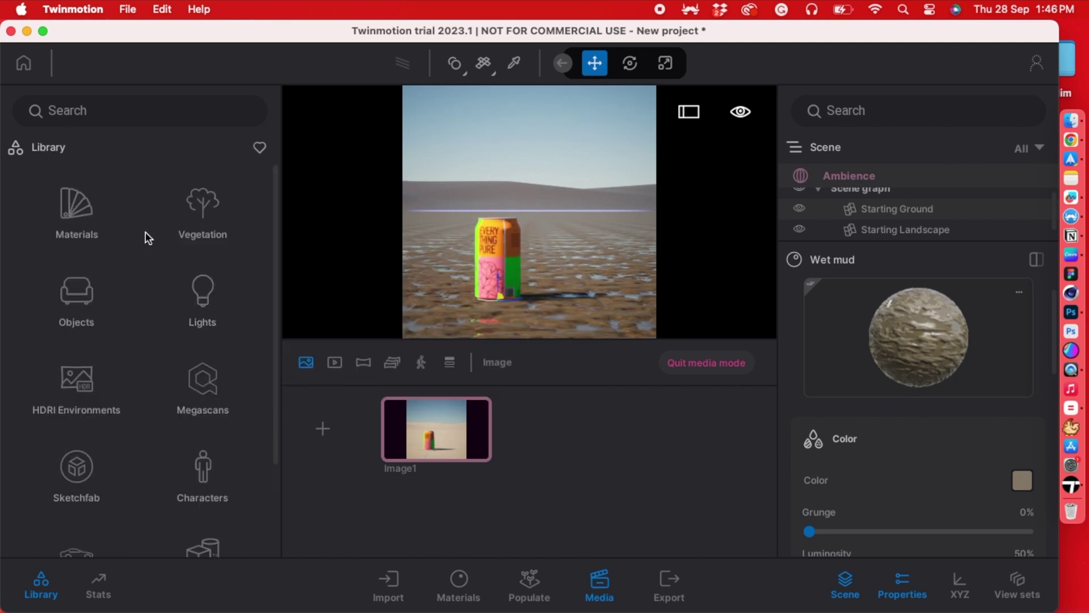
left_click(218, 205)
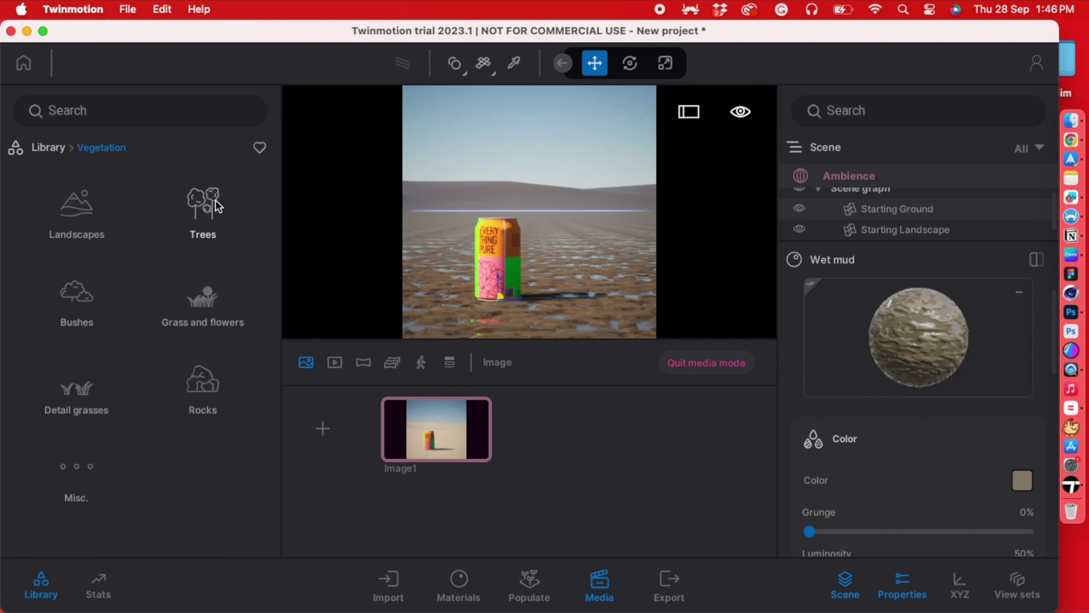
left_click(186, 386)
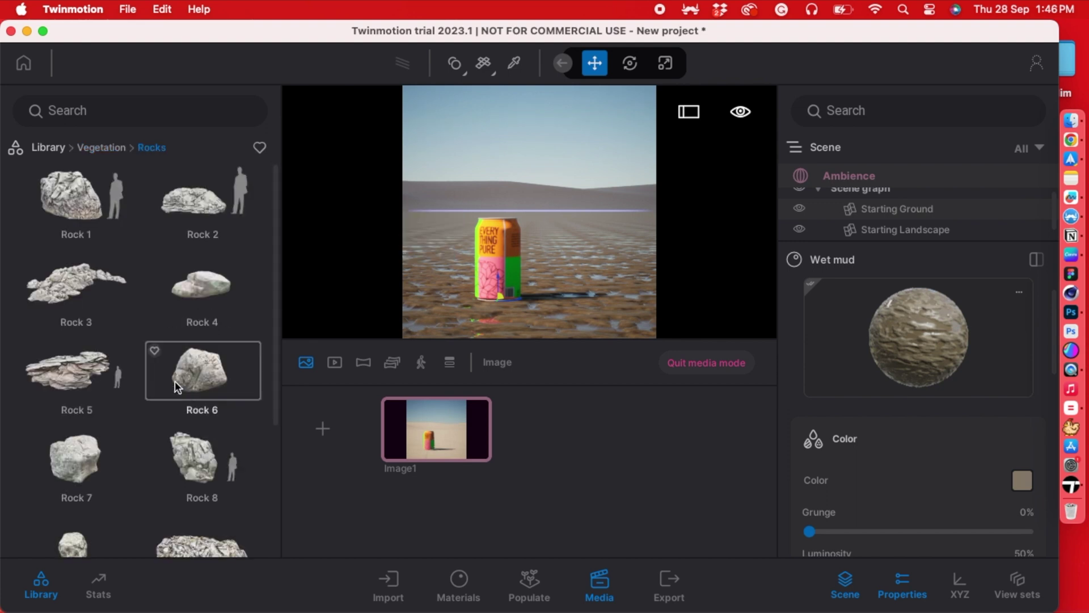
left_click(181, 281)
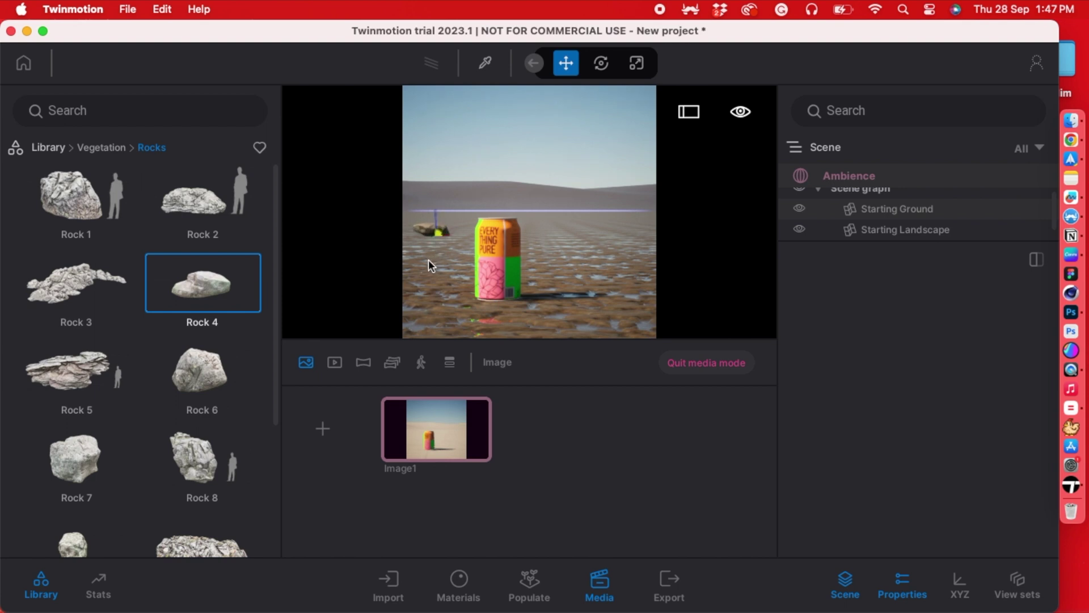
left_click_drag(428, 260, 220, 278)
left_click_drag(424, 250, 517, 236)
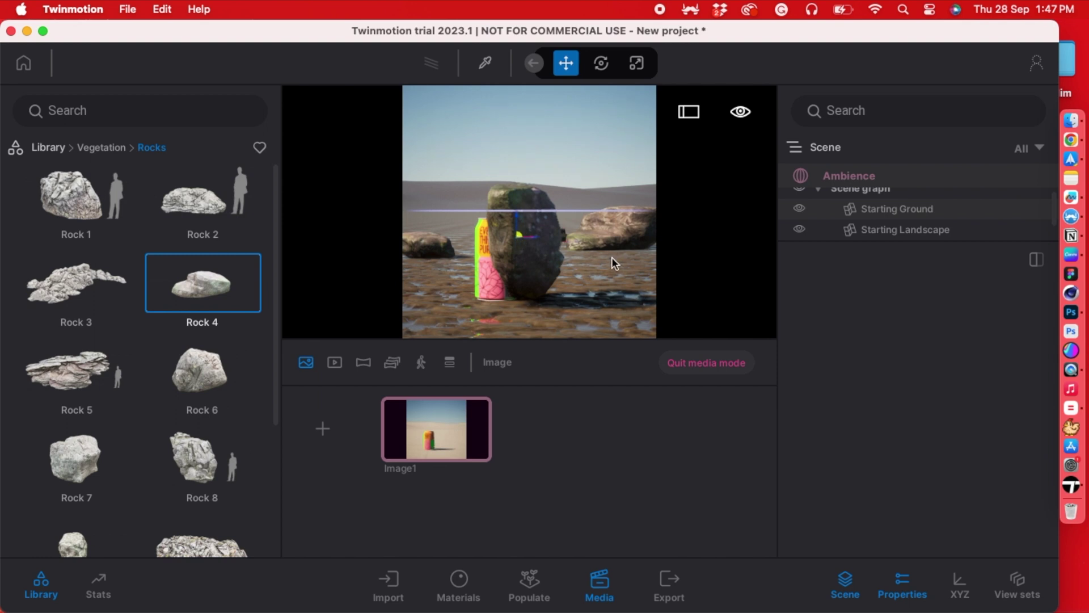
left_click_drag(613, 257, 411, 284)
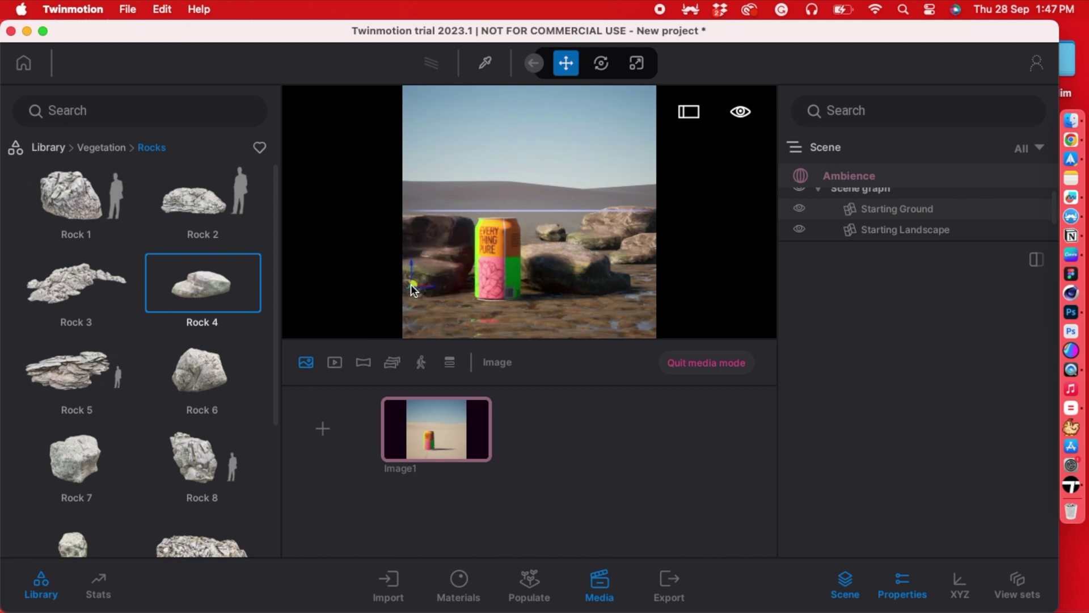
left_click_drag(537, 312, 611, 329)
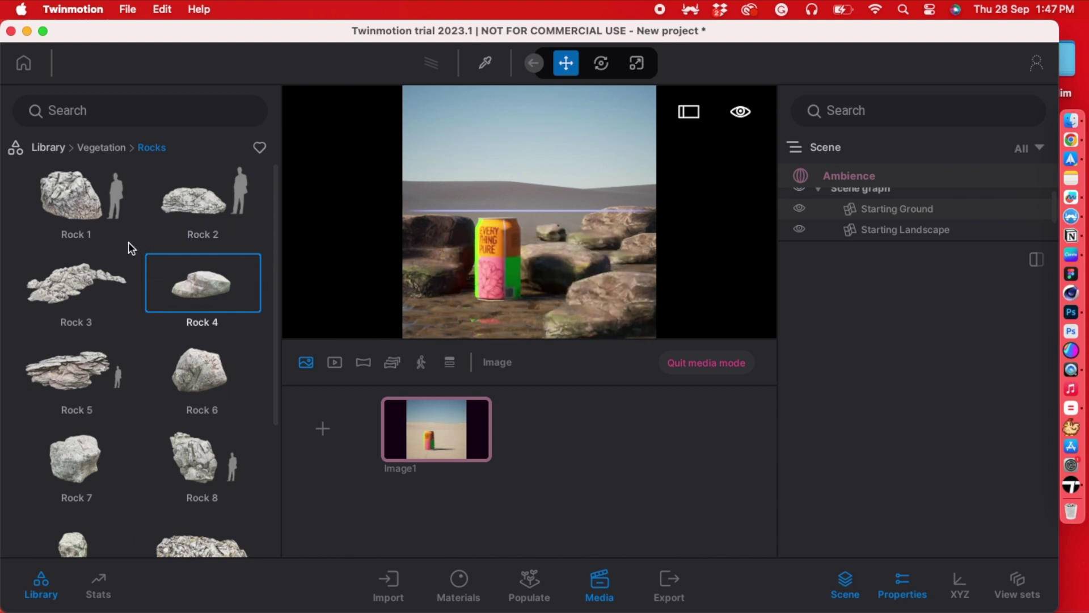
left_click_drag(82, 359, 80, 185)
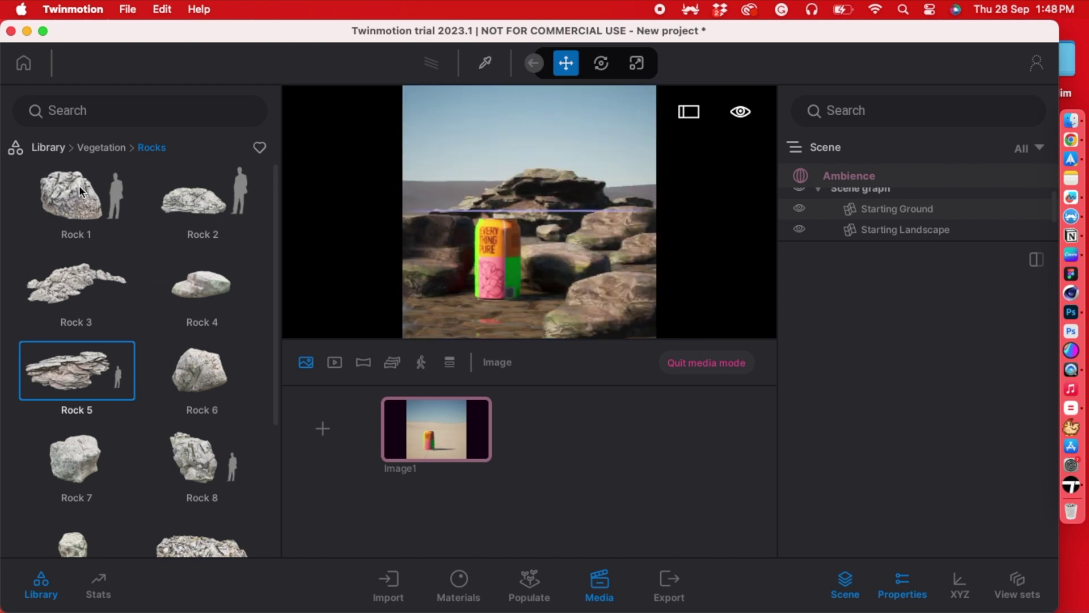
- Browse the Trees for Norway Spruce, then place a Bush base 2 patch behind the rocks
left_click(93, 149)
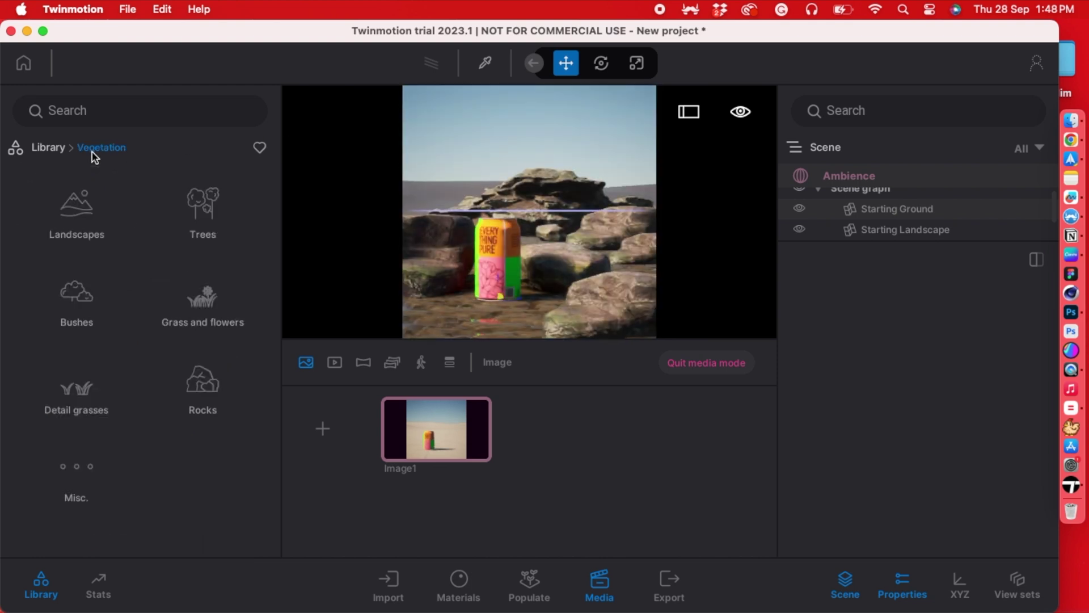
left_click(196, 207)
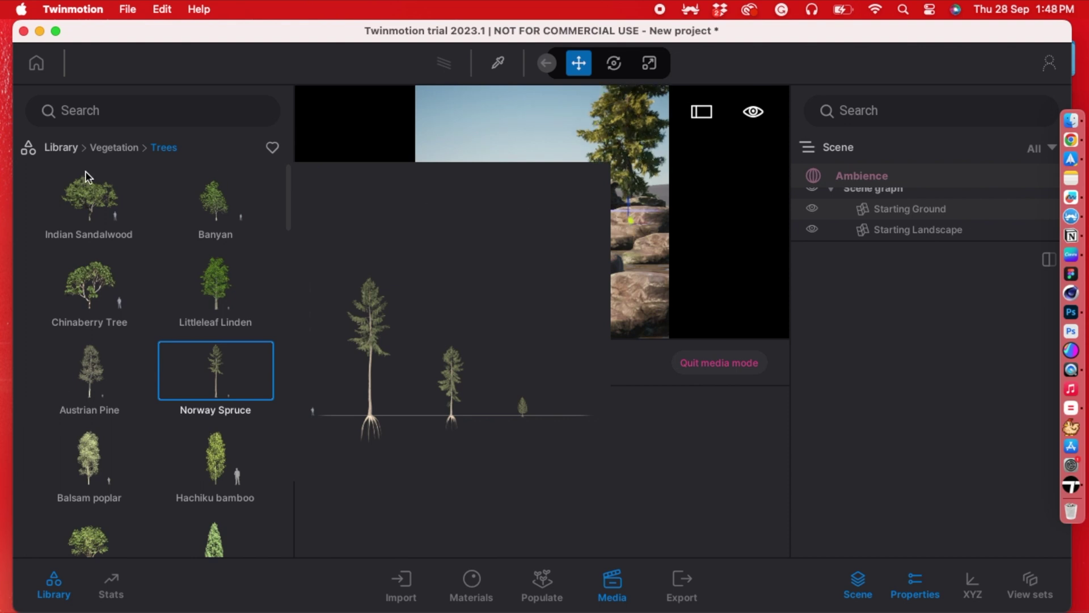
left_click(99, 147)
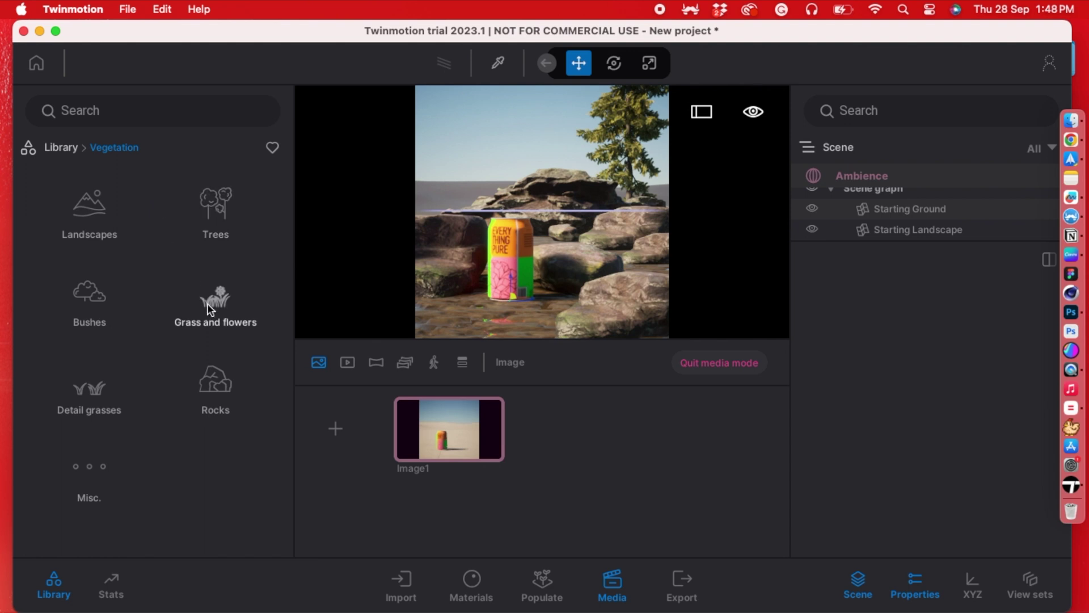
left_click(98, 299)
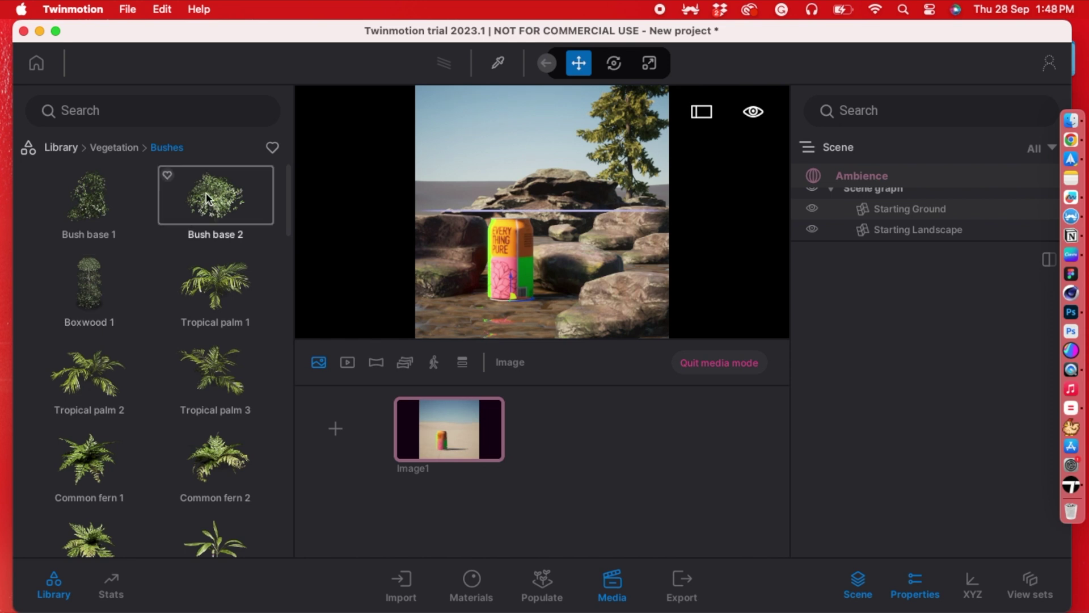
left_click_drag(206, 192, 432, 267)
key("super+z")
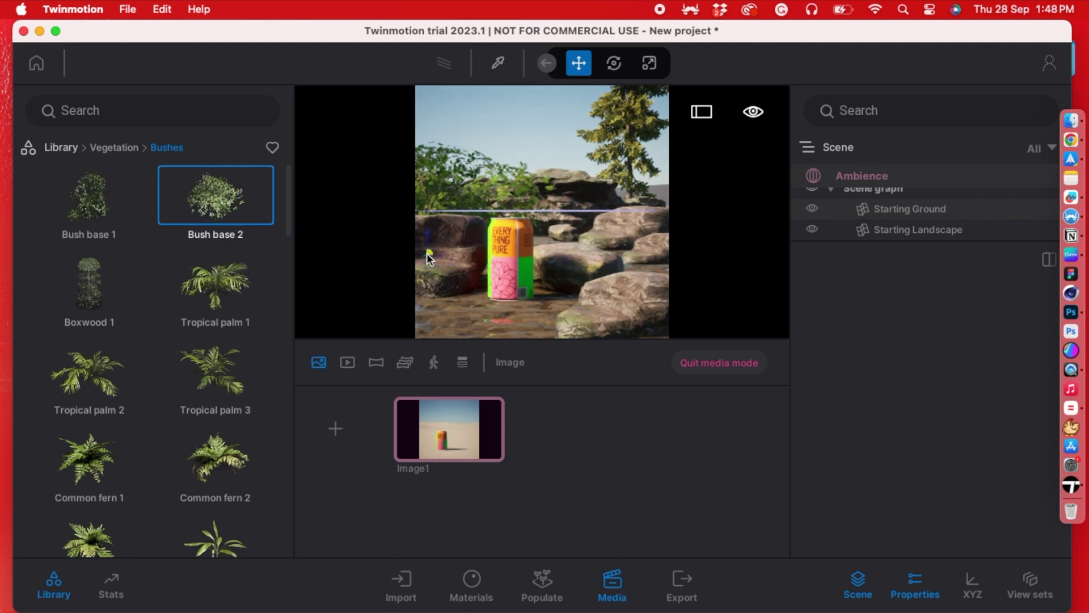
- Drag Dandelions from Vegetation > Grass and flowers onto the rocks near the can
left_click(119, 149)
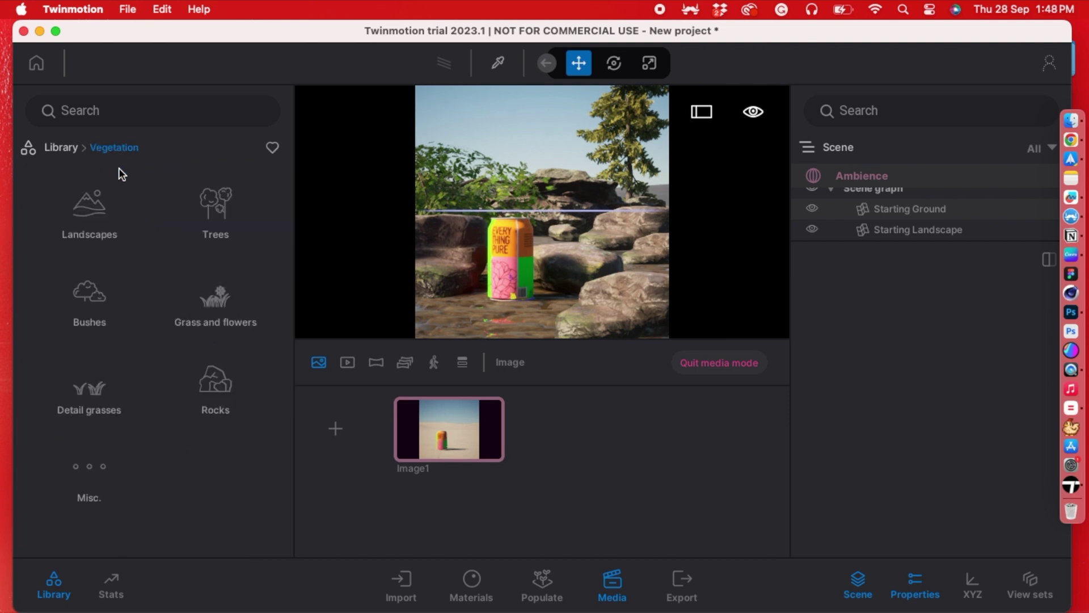
left_click(90, 392)
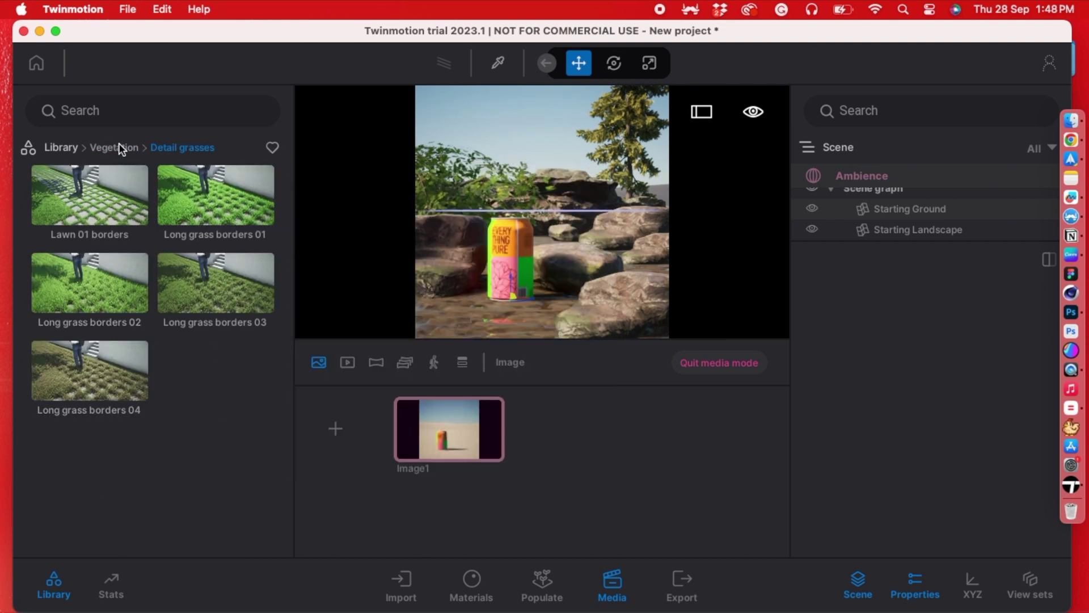
right_click(195, 269)
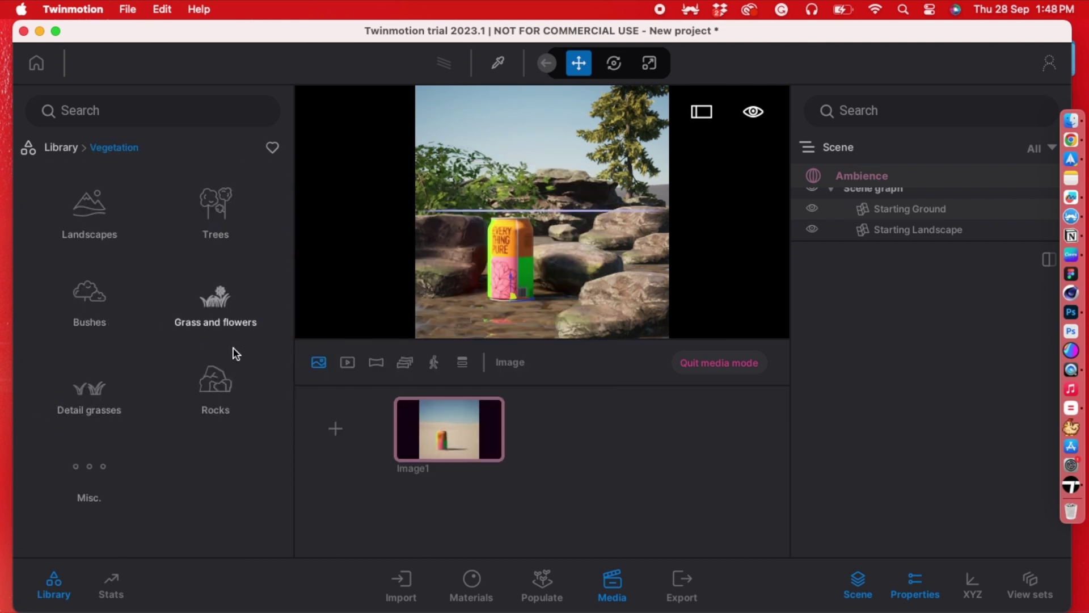
left_click(219, 311)
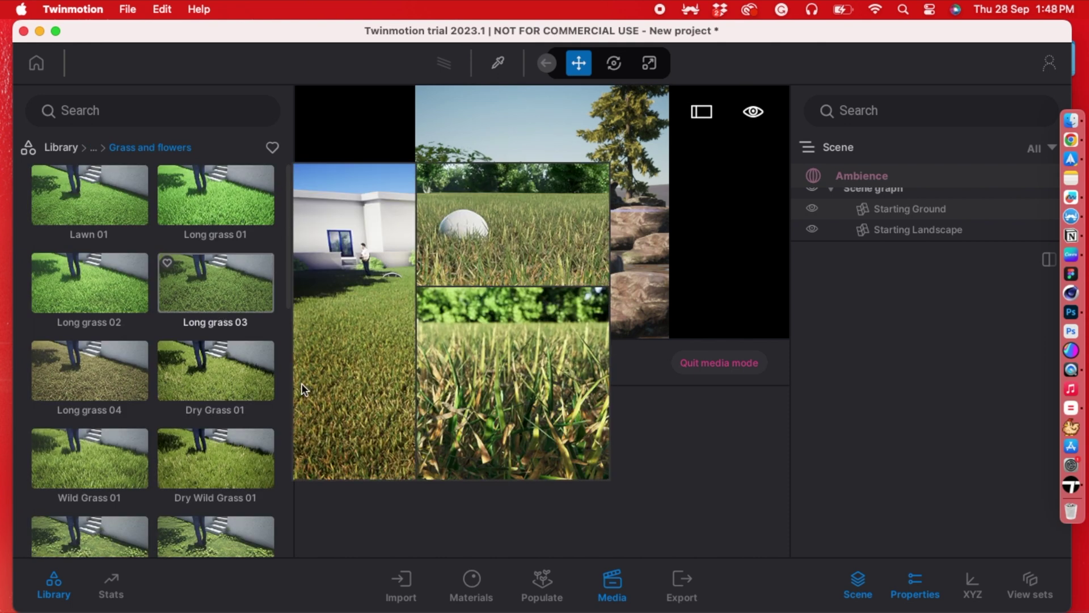
mouse_move(208, 427)
scroll(208, 428, "down", 10)
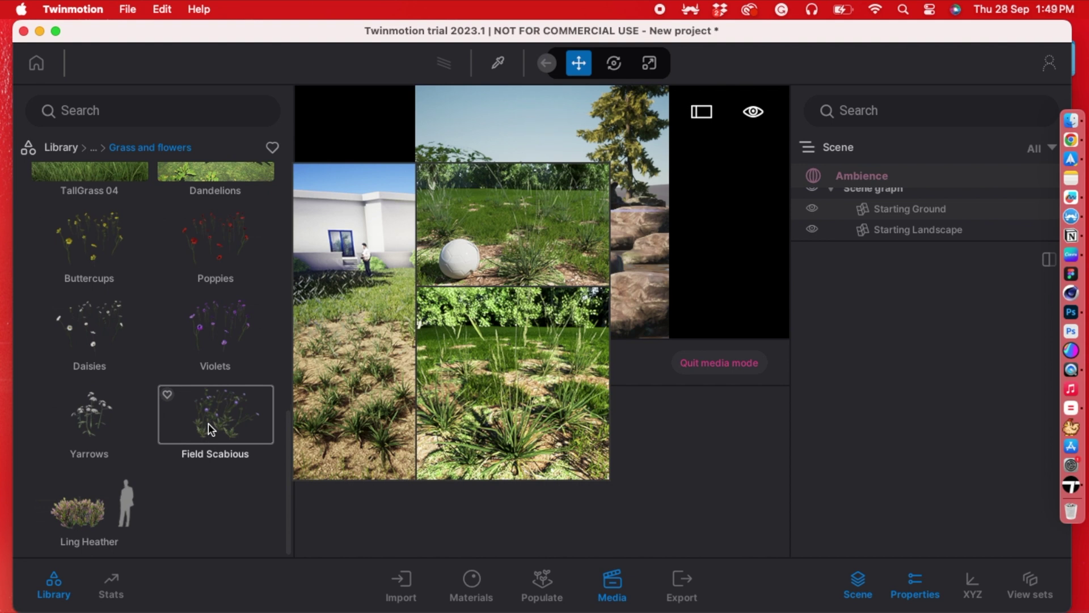
scroll(209, 423, "up", 3)
mouse_move(216, 261)
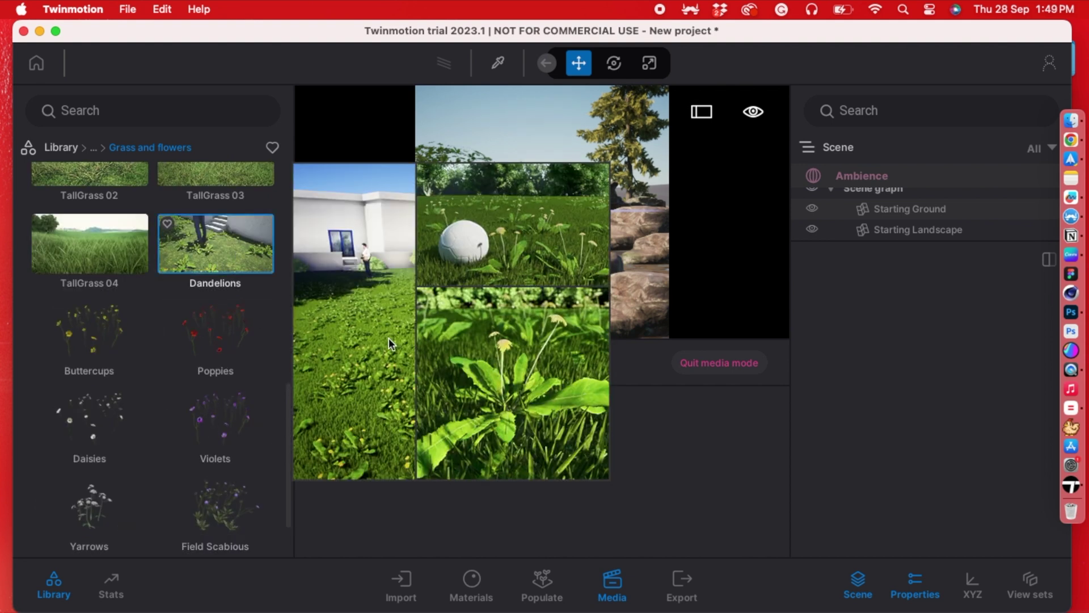
left_click_drag(624, 233, 624, 235)
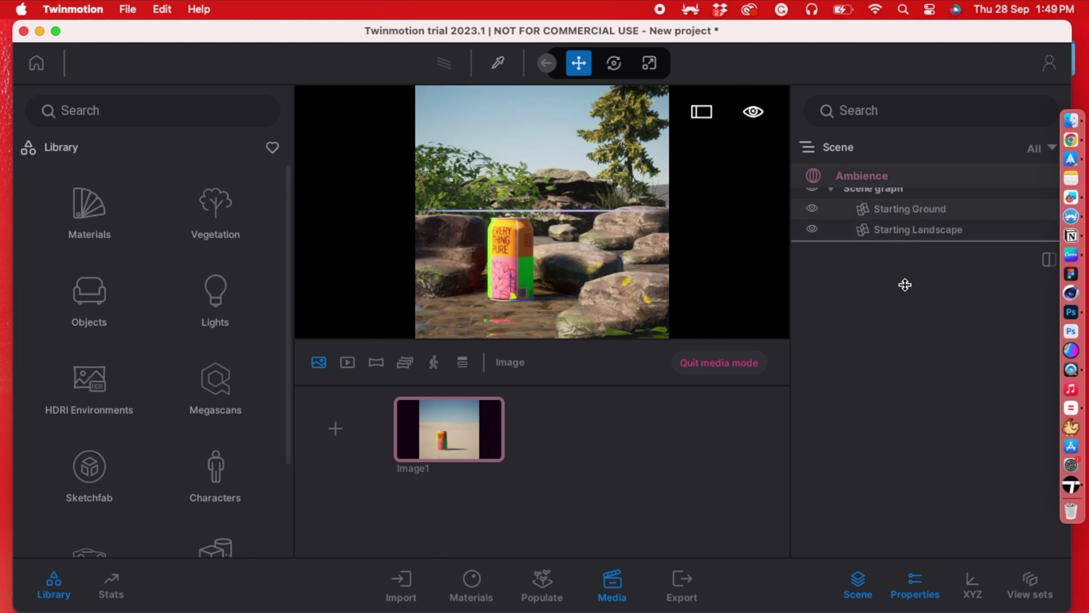
- Refresh Image1 to the current scene and open its camera settings
left_click_drag(905, 290, 903, 296)
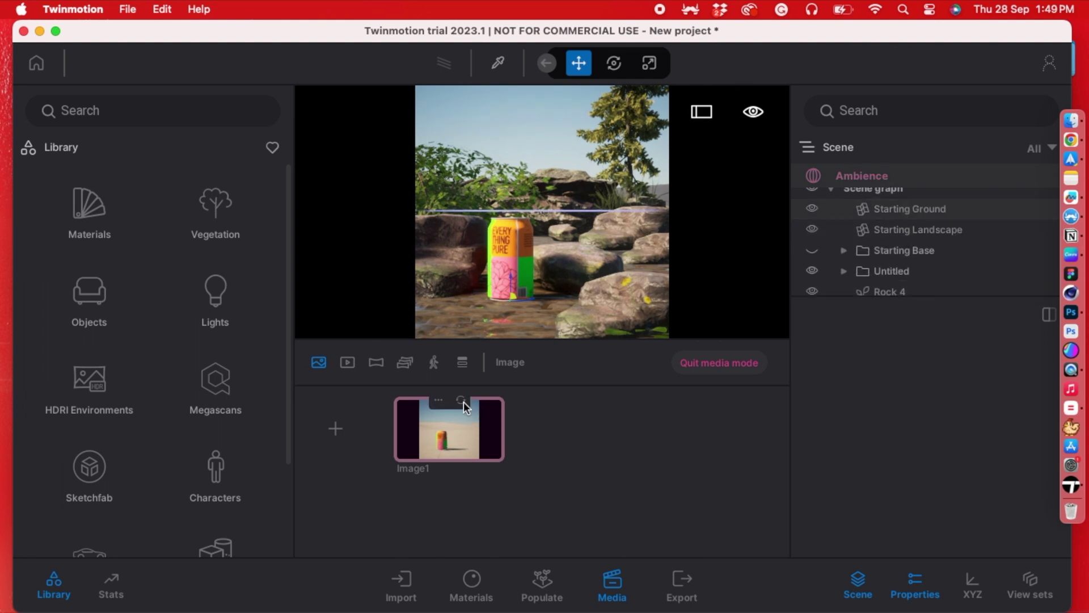
left_click(461, 400)
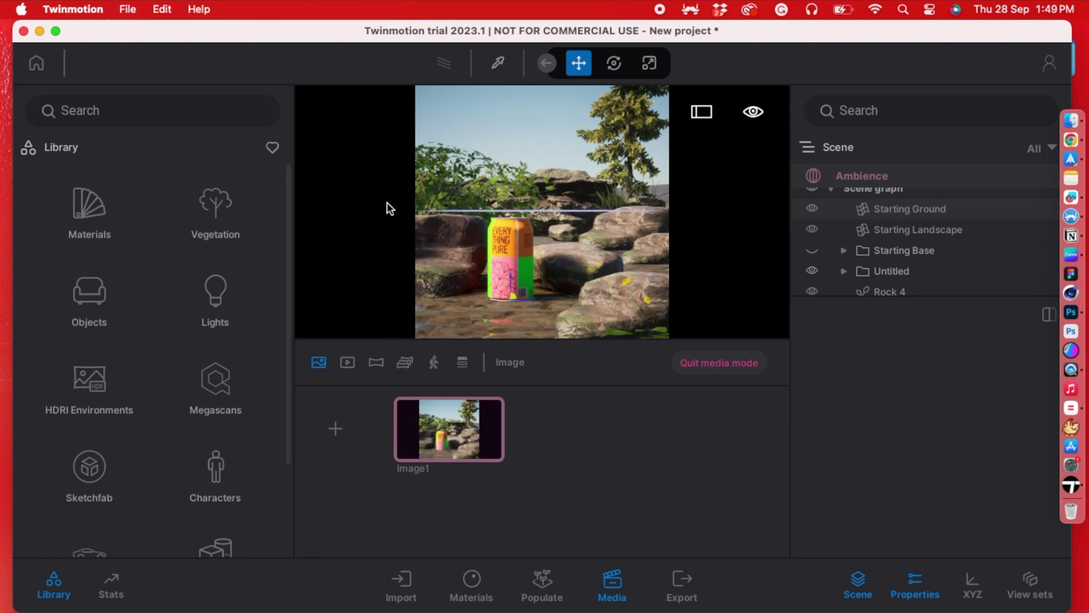
left_click(444, 417)
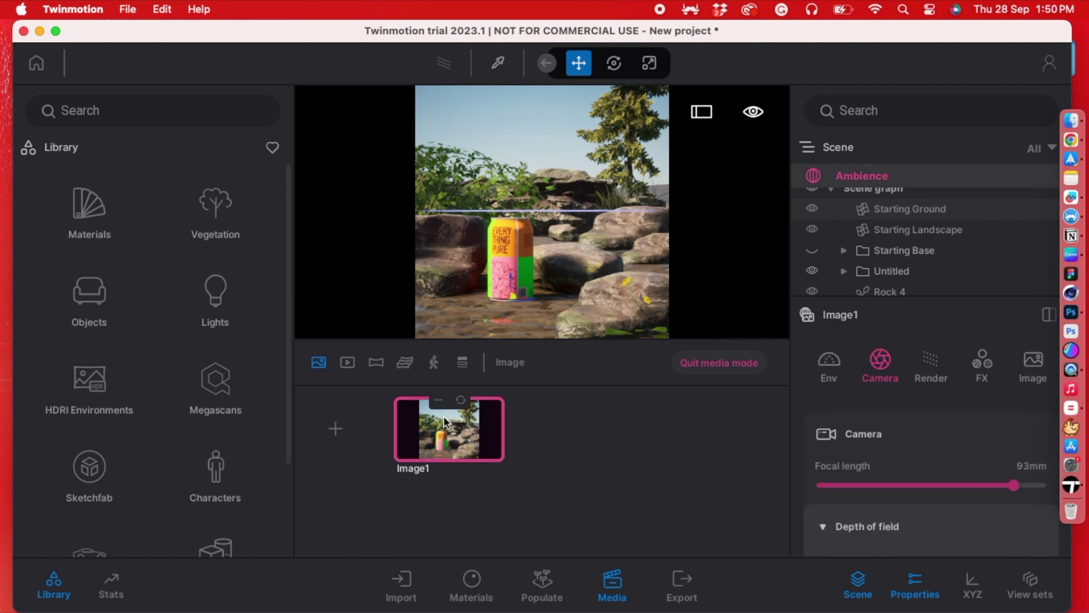
- Hide the Media strip to view the shot large, selecting the bush and rock around the can
left_click(609, 584)
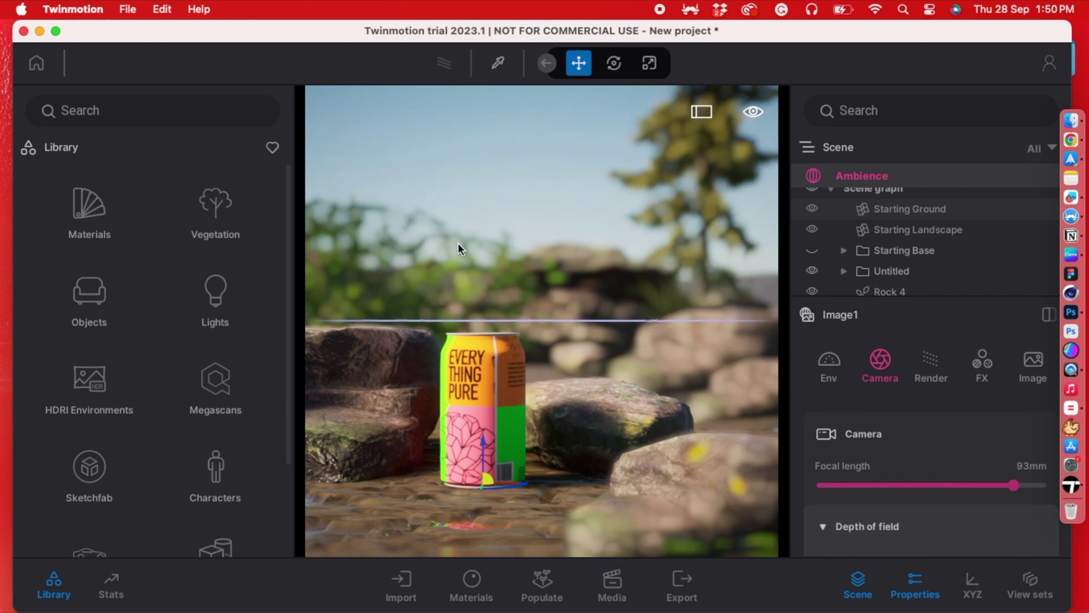
left_click(665, 341)
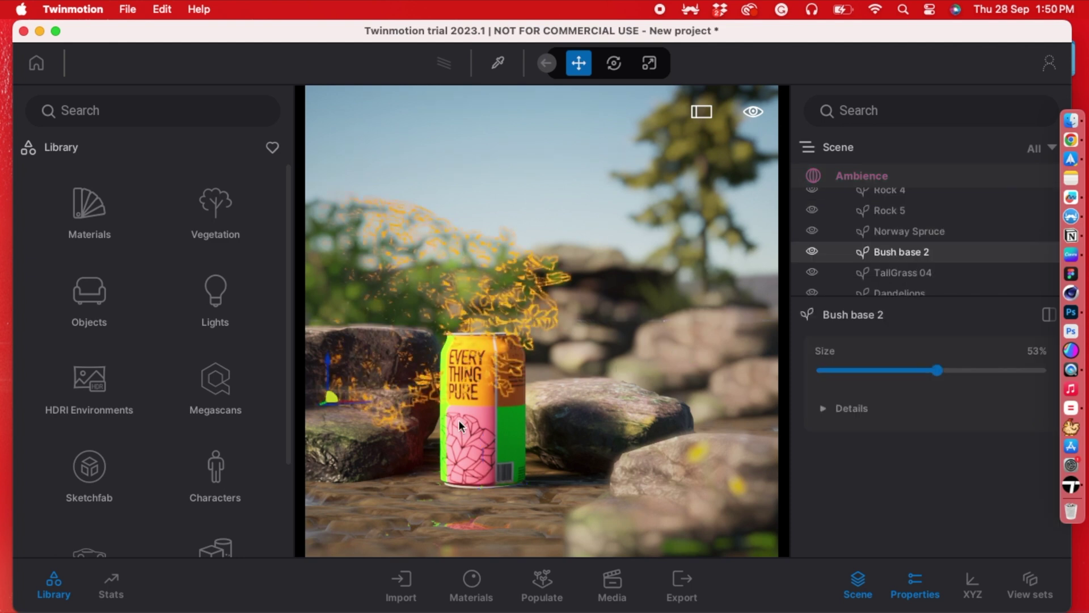
left_click(567, 453)
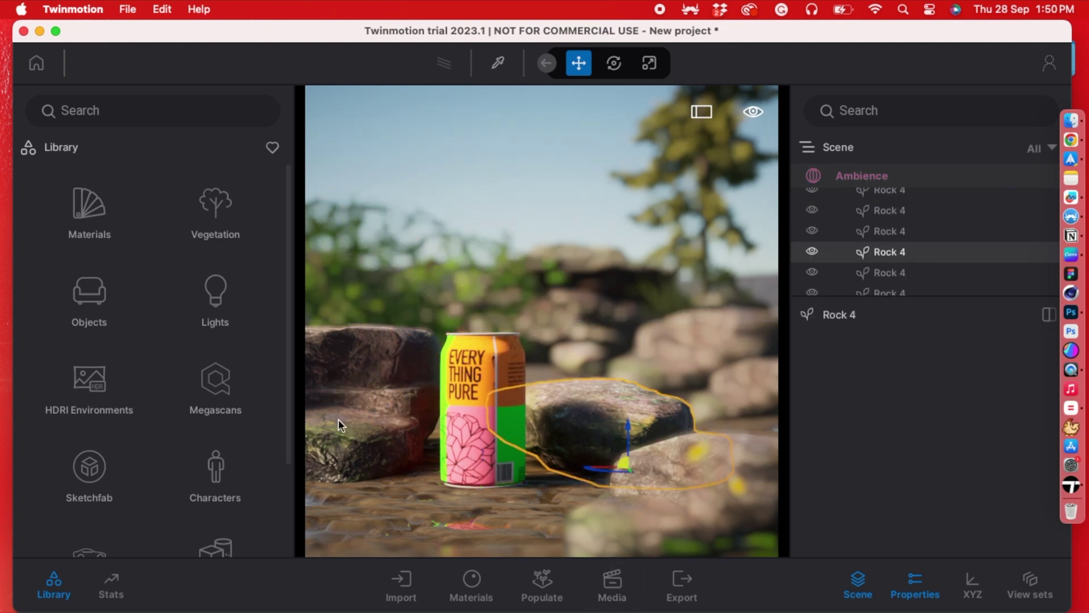
- Add Image1 as the only still image in the local Export panel
left_click(682, 587)
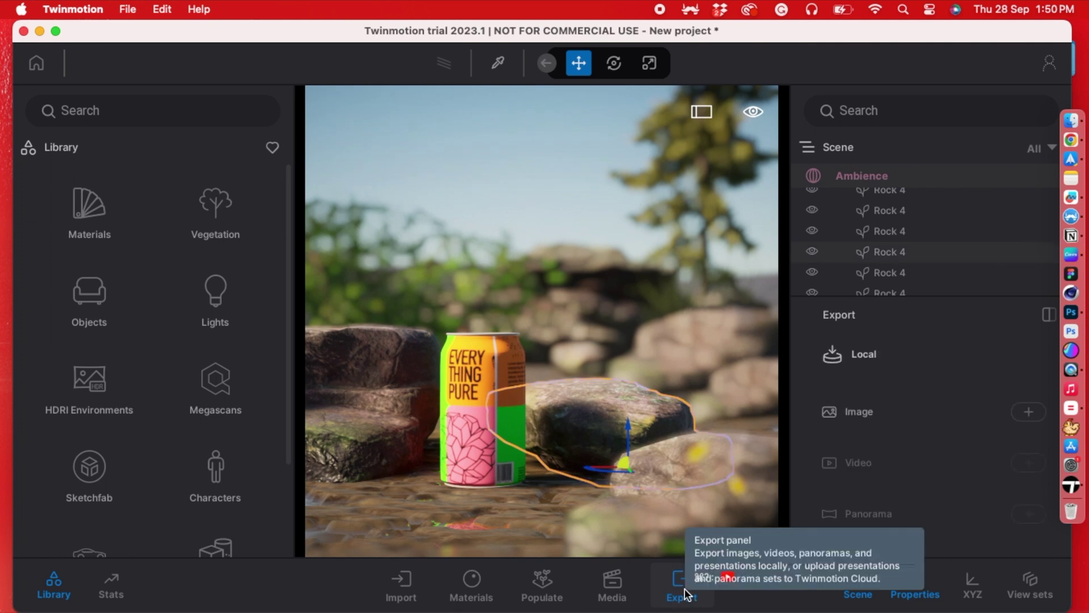
left_click(1035, 413)
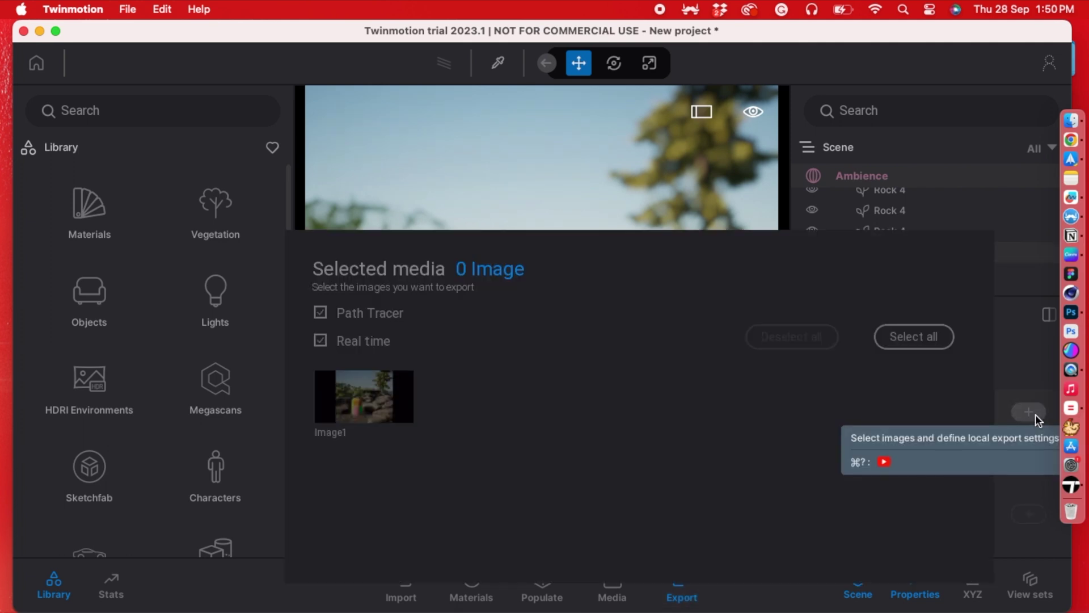
left_click(362, 386)
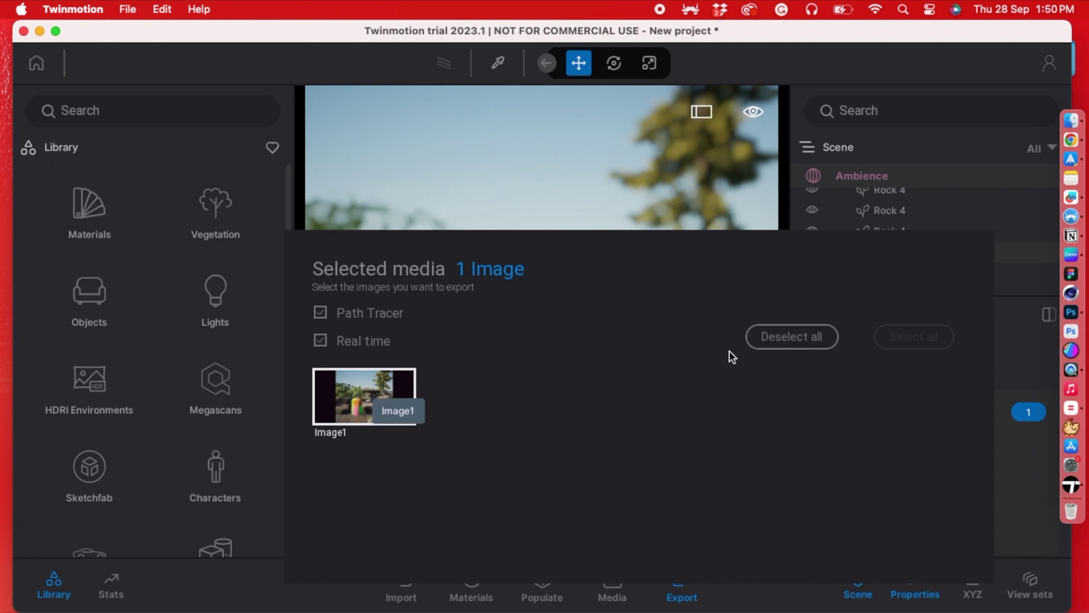
left_click(1013, 357)
scroll(893, 431, "down", 5)
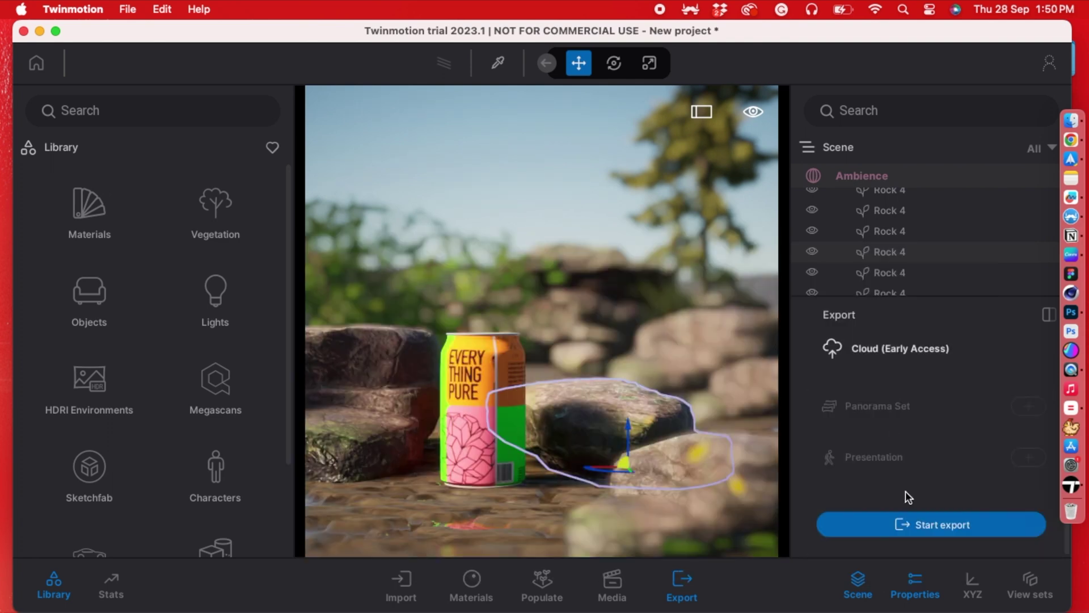